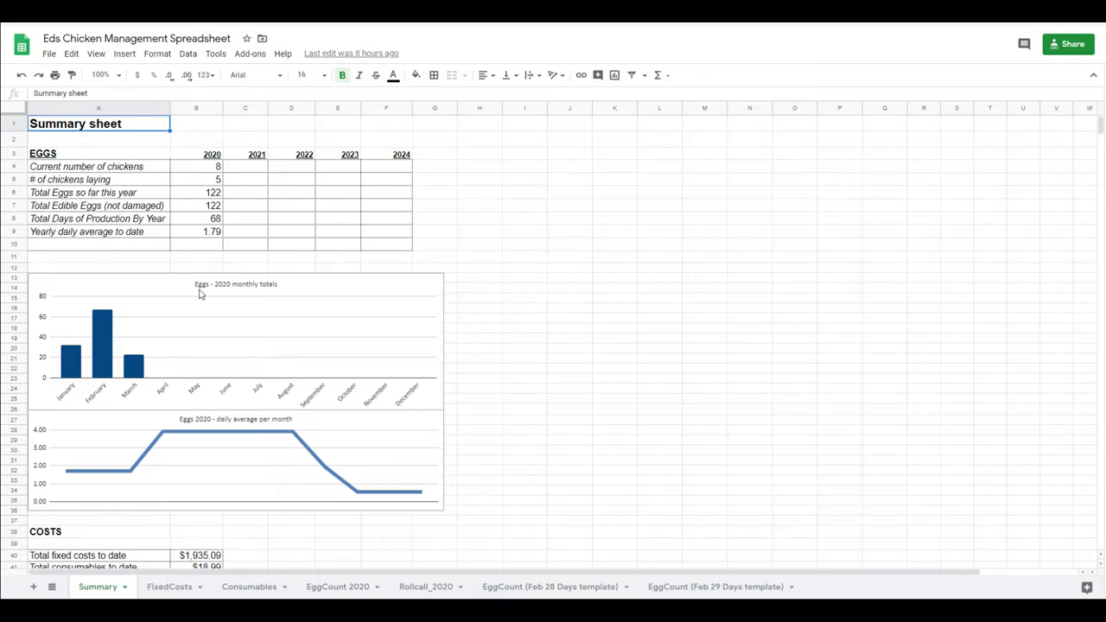
Open the FixedCosts sheet and inspect B38's =SUM(B2:B37) formula behind the $1,935.09 total.
scroll(199, 293, down, 2)
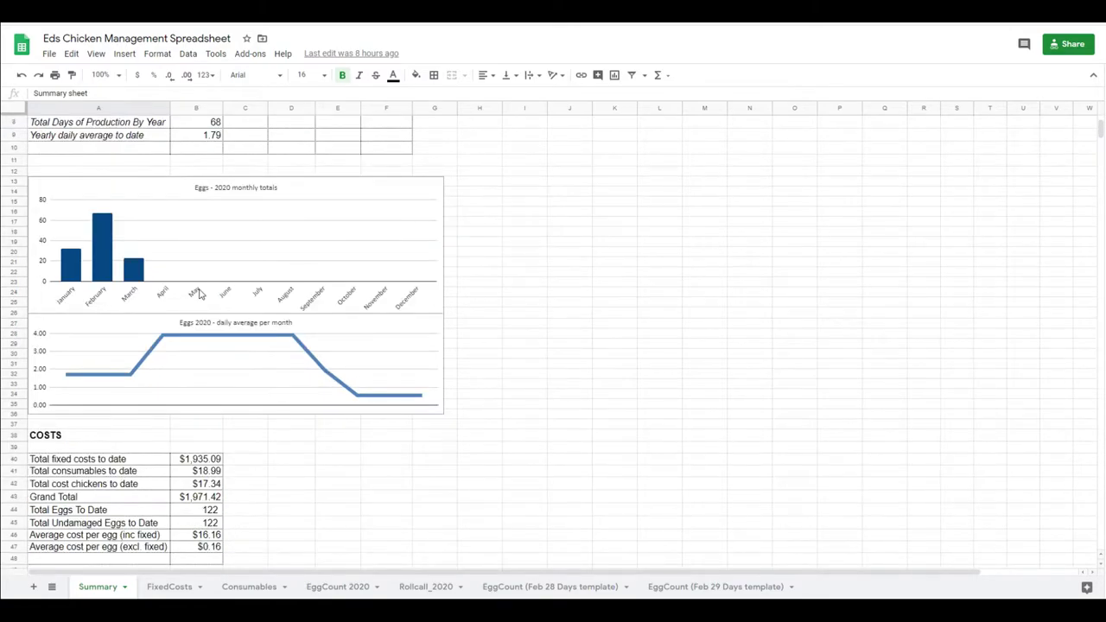
scroll(198, 294, up, 2)
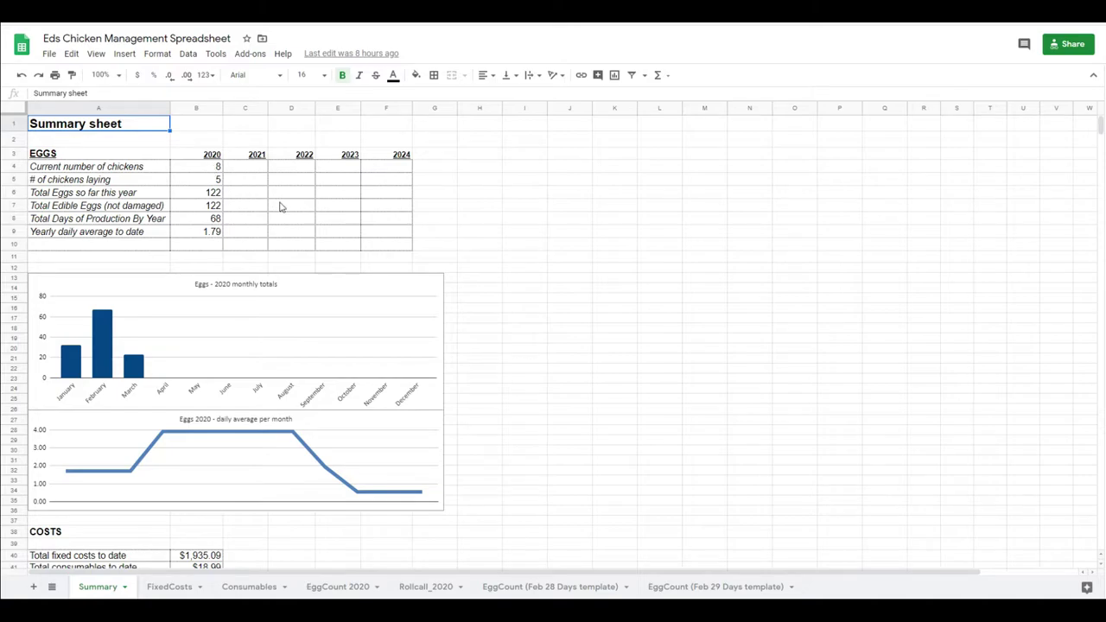
scroll(279, 207, down, 5)
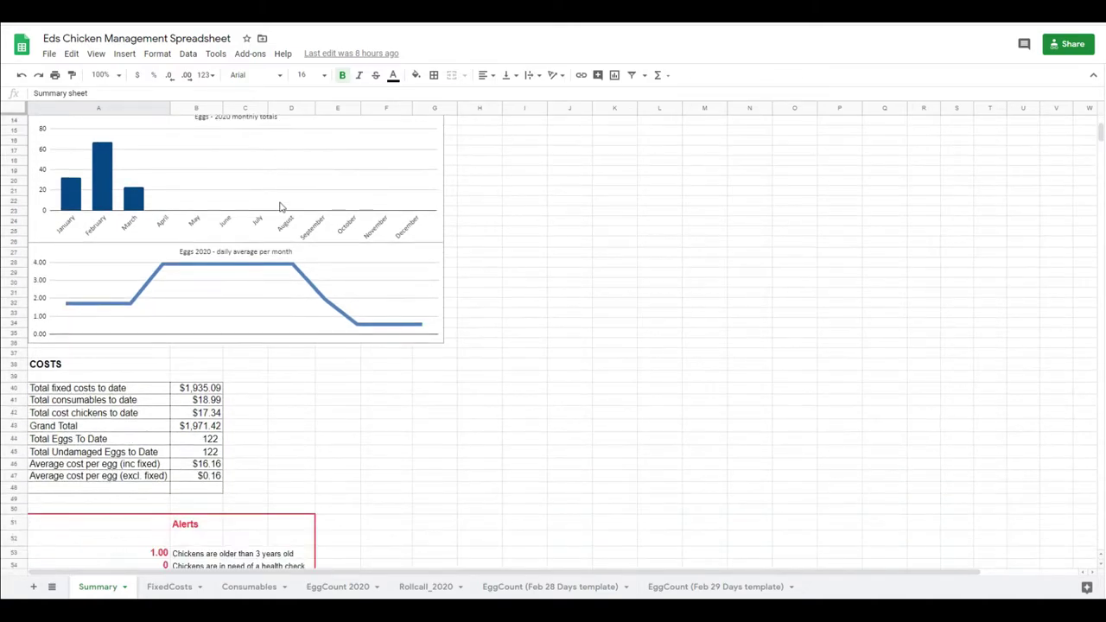
scroll(279, 208, up, 5)
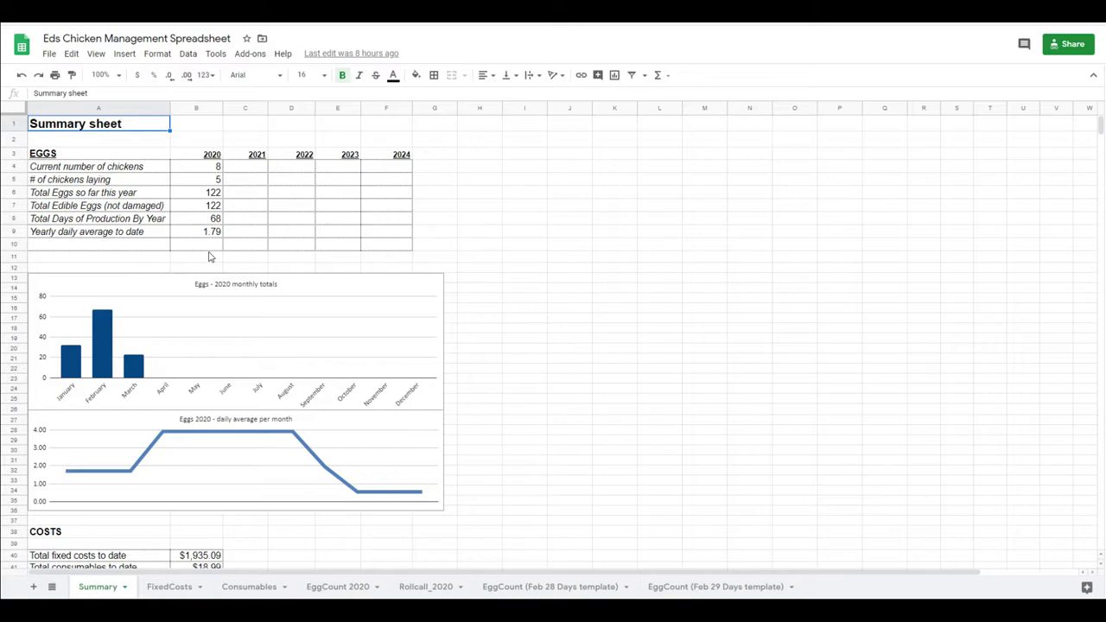
scroll(209, 256, down, 1)
scroll(207, 254, down, 2)
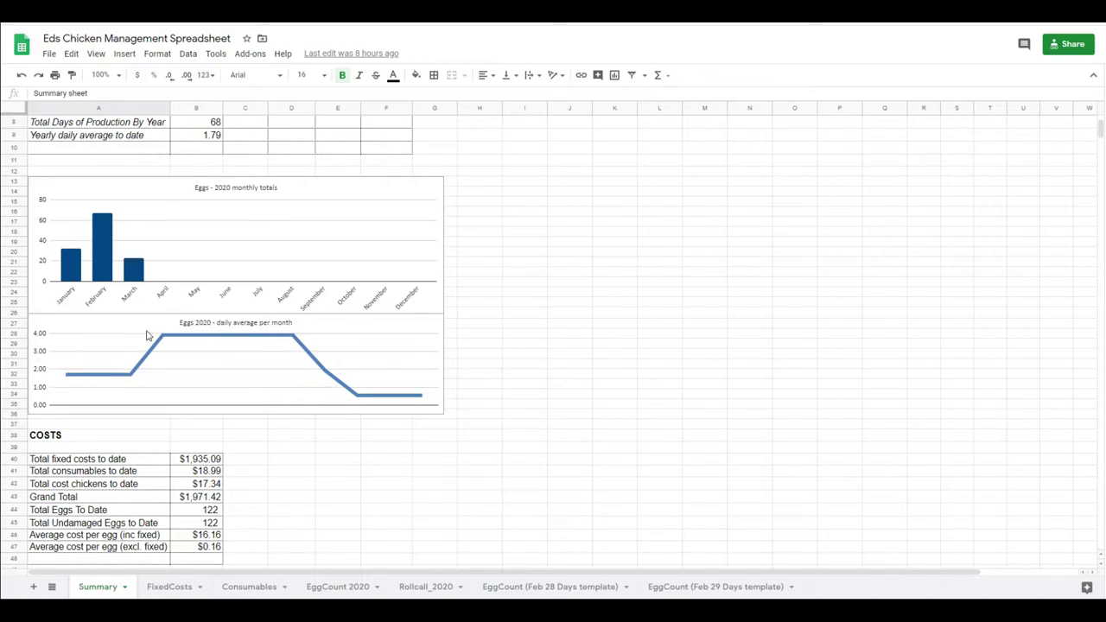
scroll(253, 344, down, 3)
scroll(253, 344, down, 3)
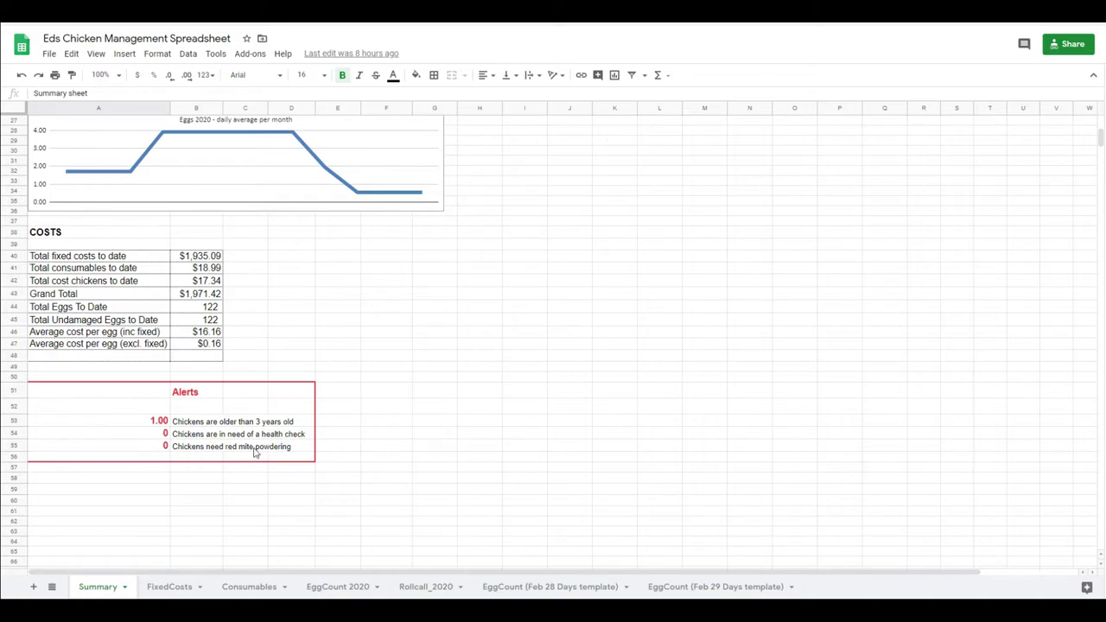
scroll(255, 453, up, 5)
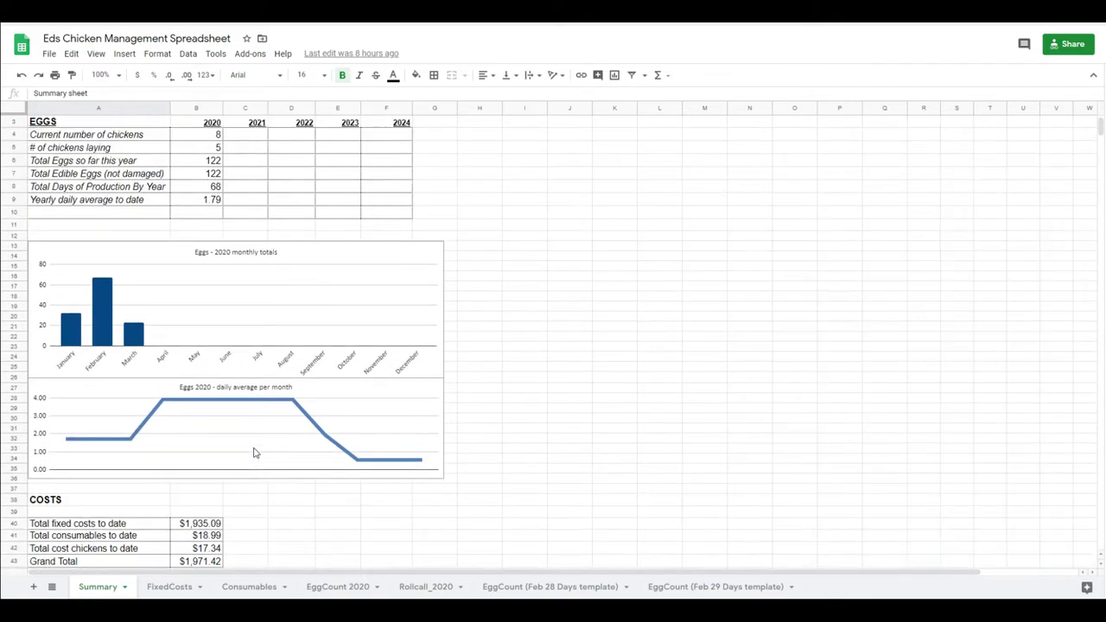
scroll(256, 452, down, 3)
scroll(256, 453, down, 2)
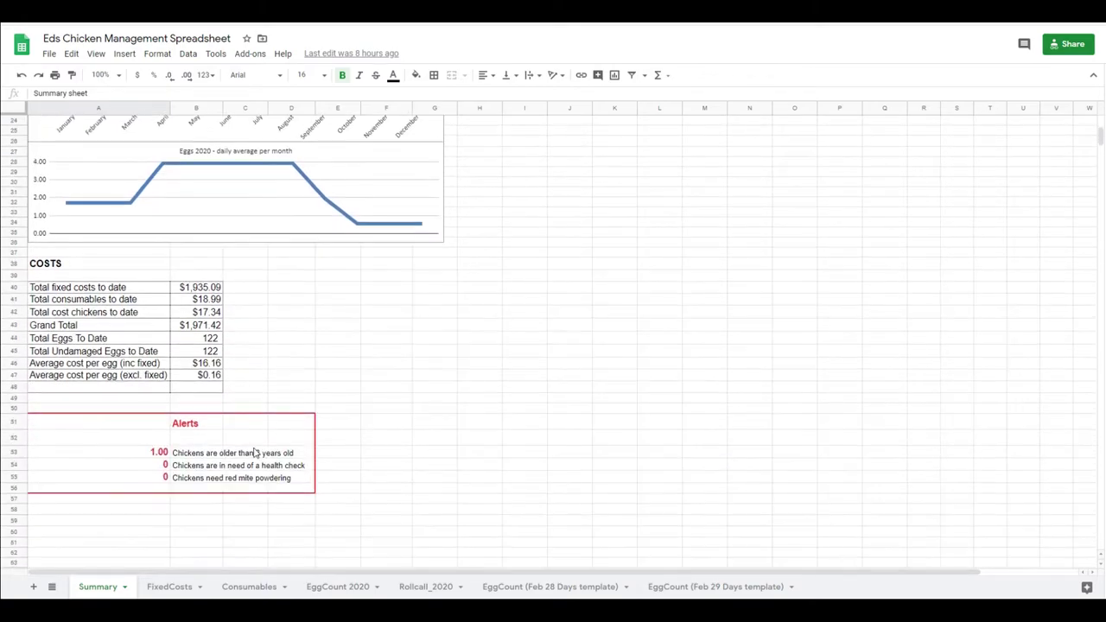
scroll(256, 453, up, 5)
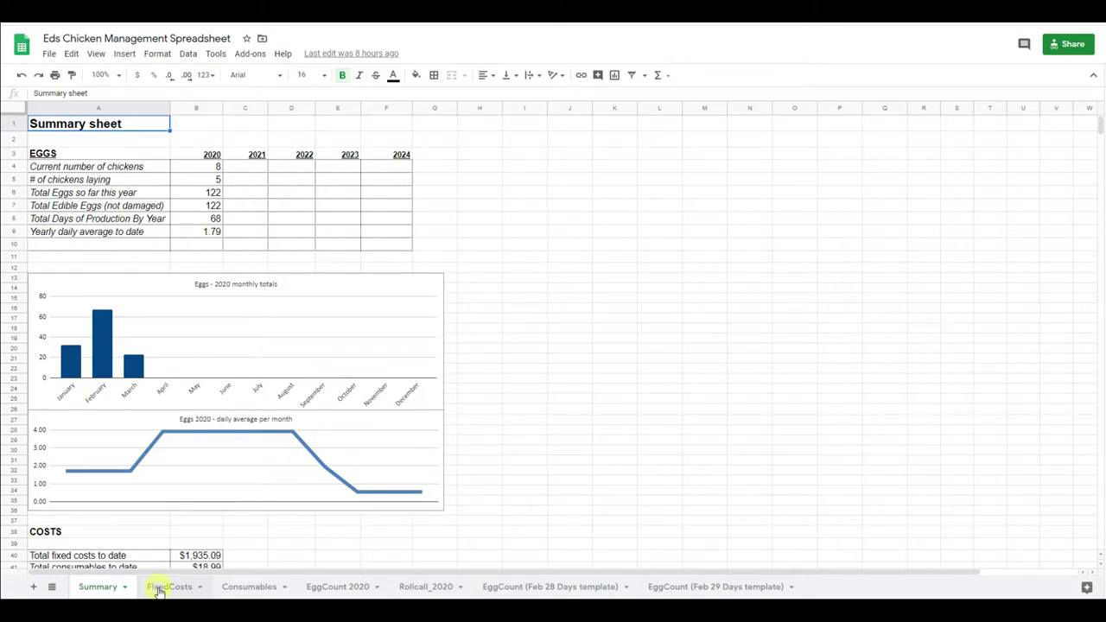
click(158, 587)
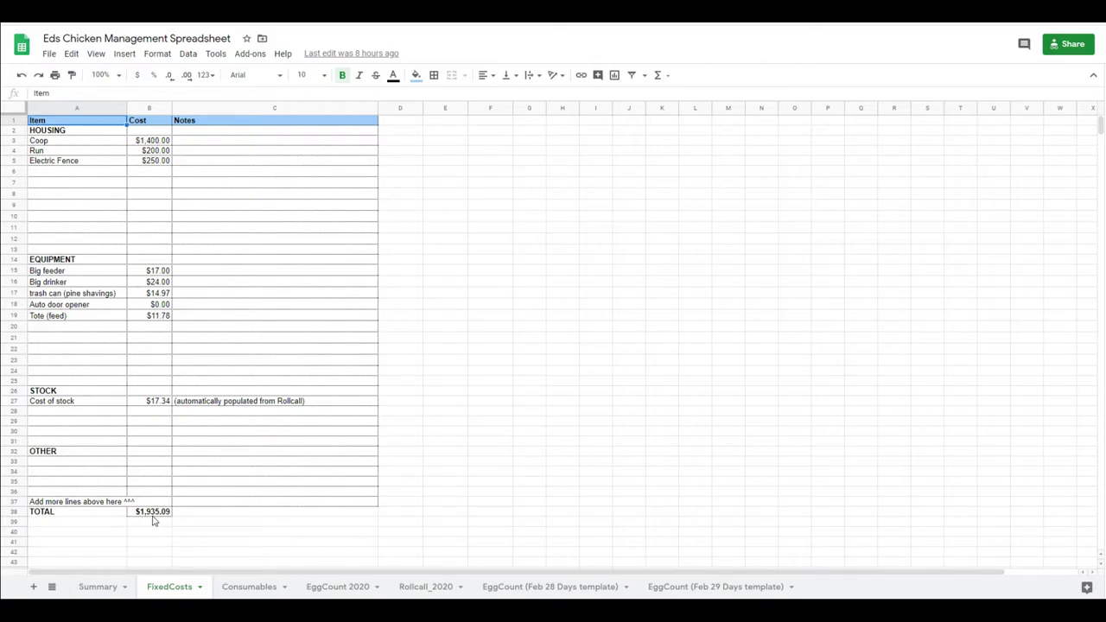
click(151, 511)
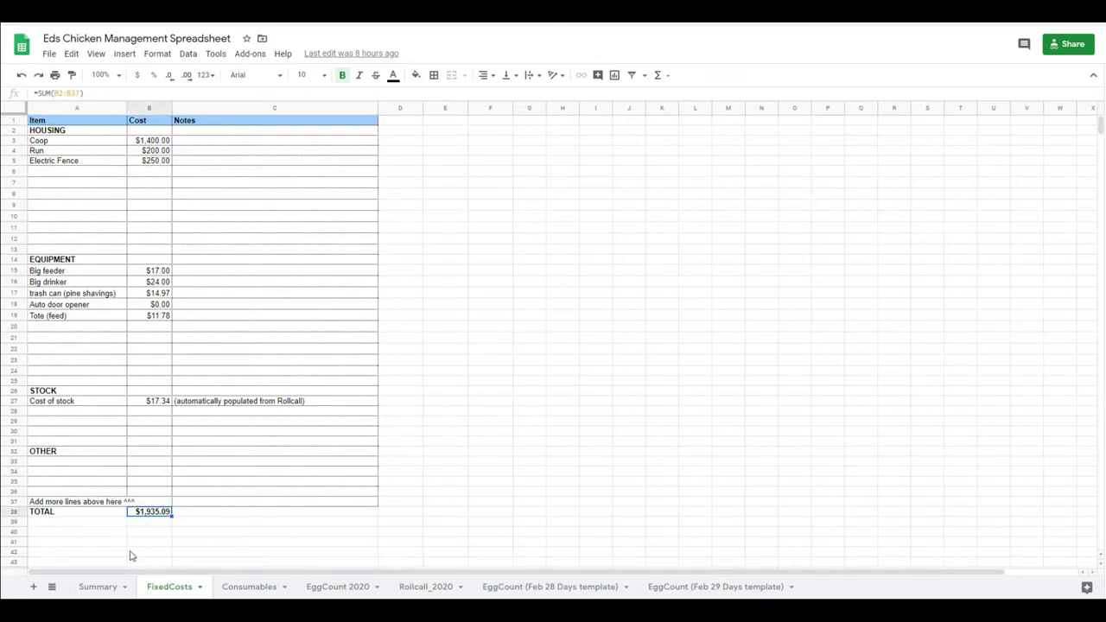
On Summary, check that B40's total fixed costs to date comes from the FixedCosts total.
click(97, 587)
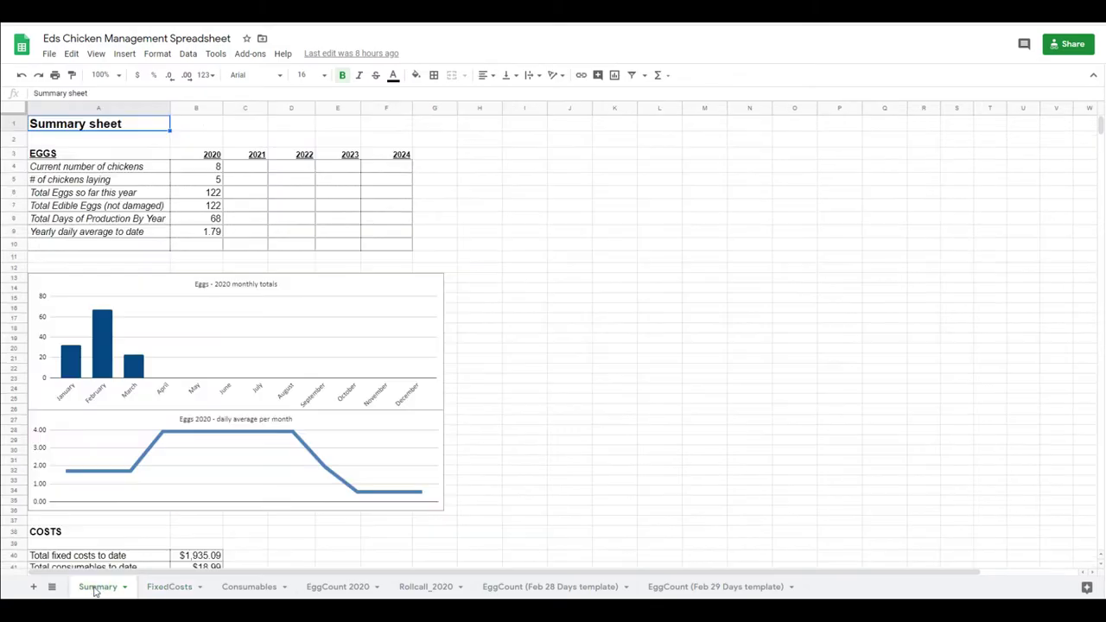
scroll(183, 459, down, 3)
scroll(183, 459, down, 1)
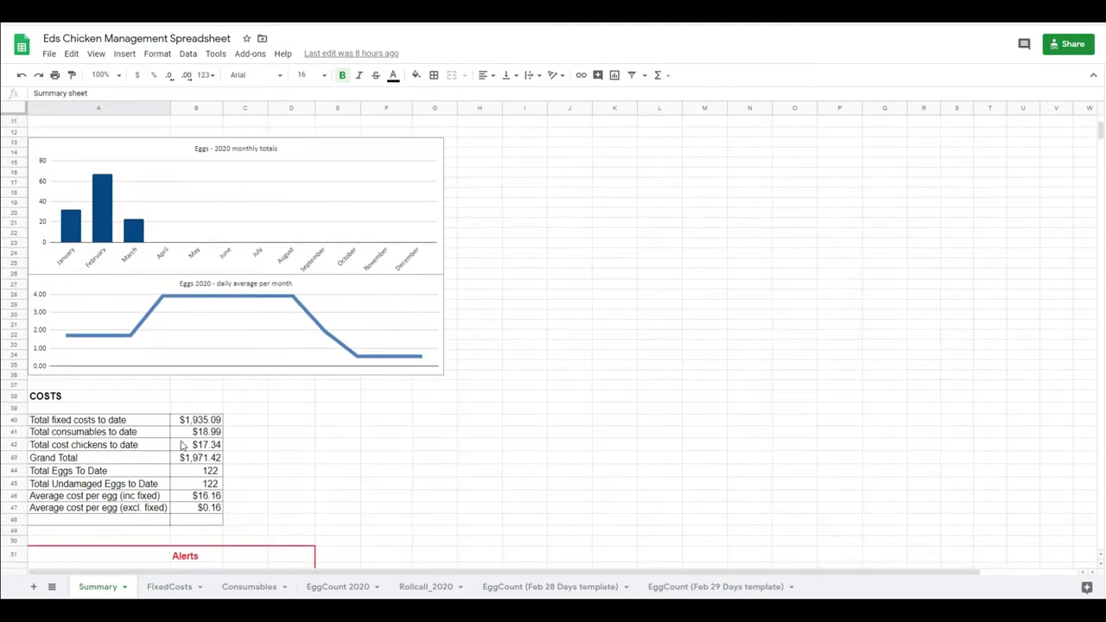
click(187, 424)
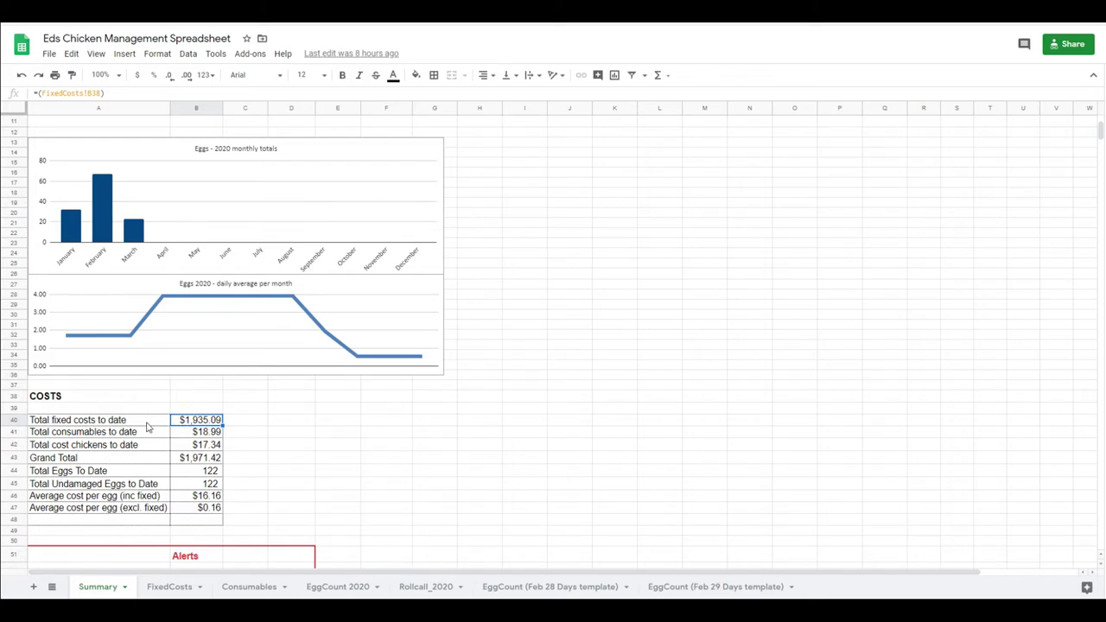
Confirm Consumables' $18.99 SUM over D2:D110 feeds Summary's B41 consumables figure, ending on Consumables.
click(238, 589)
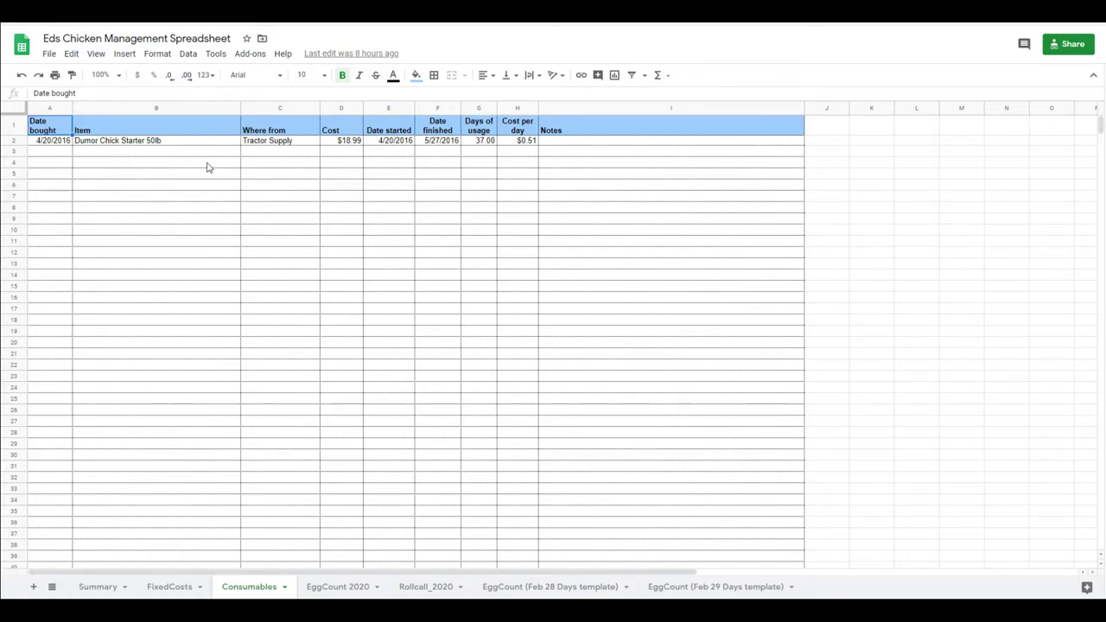
scroll(318, 320, down, 3)
scroll(318, 320, down, 15)
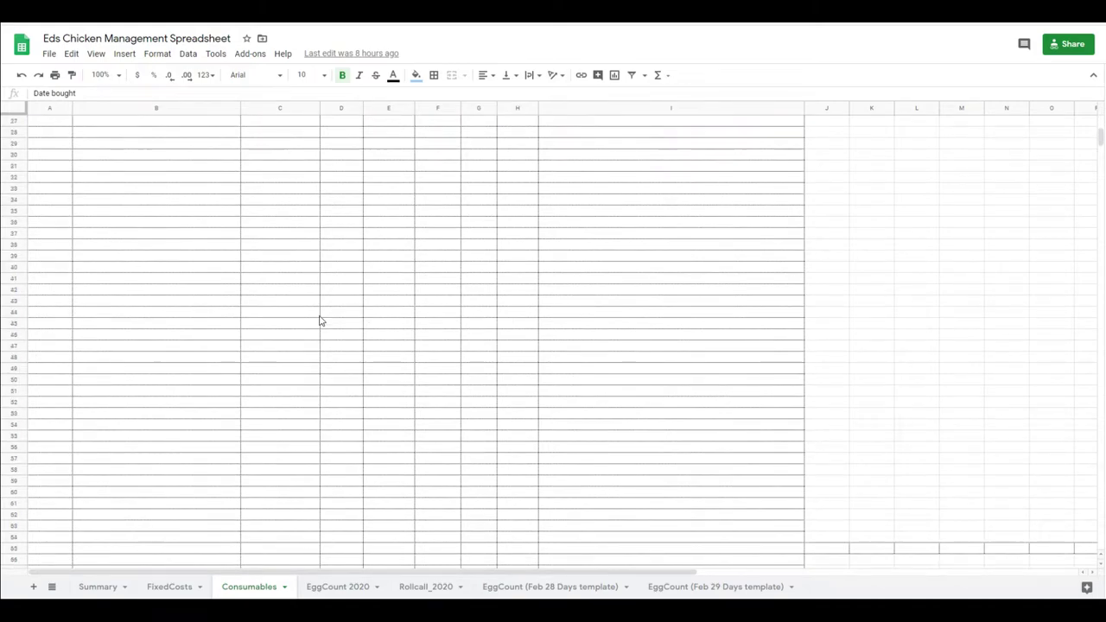
scroll(318, 320, down, 3)
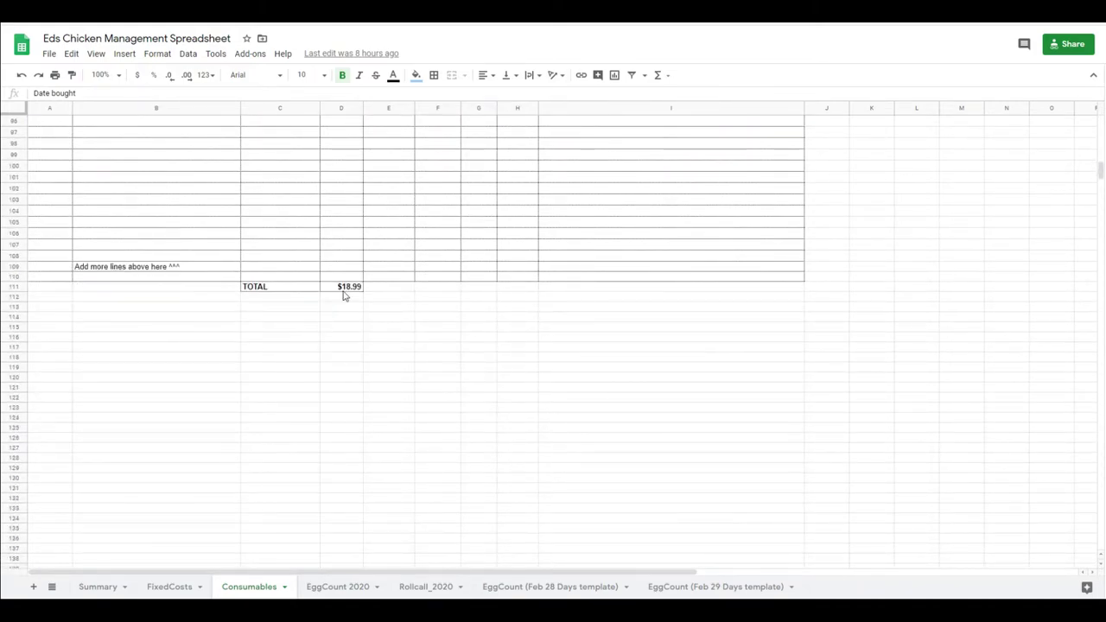
click(357, 288)
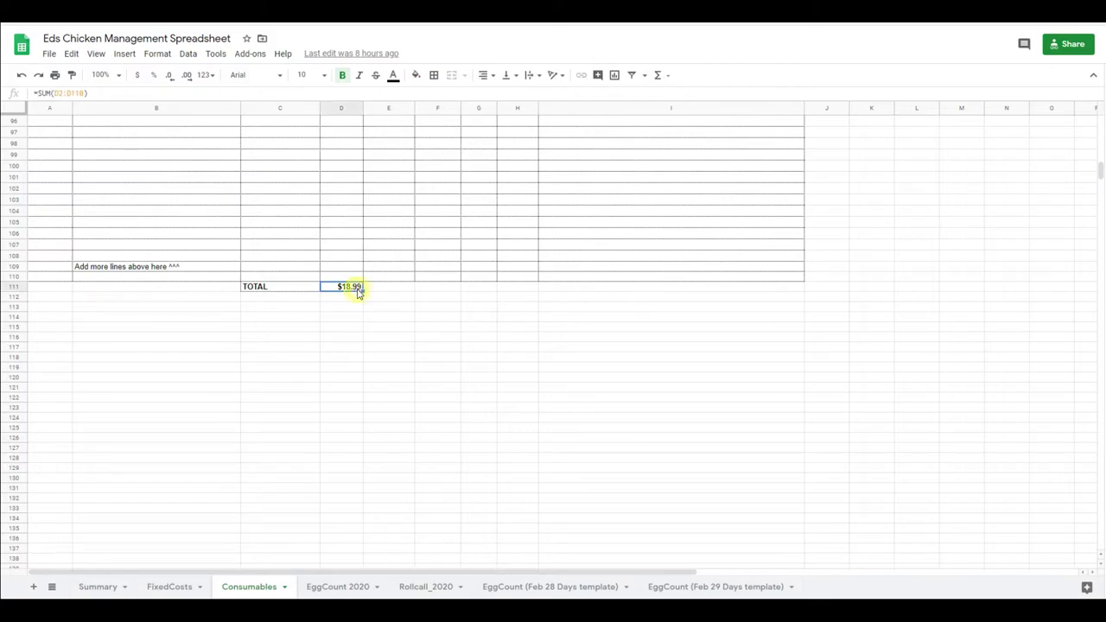
click(98, 587)
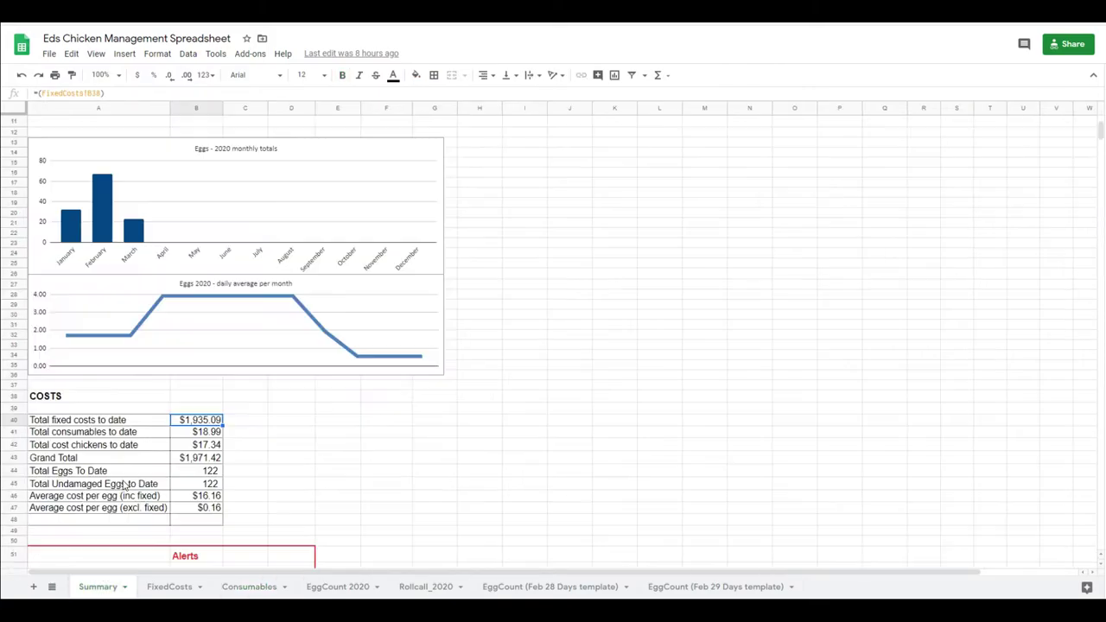
click(204, 432)
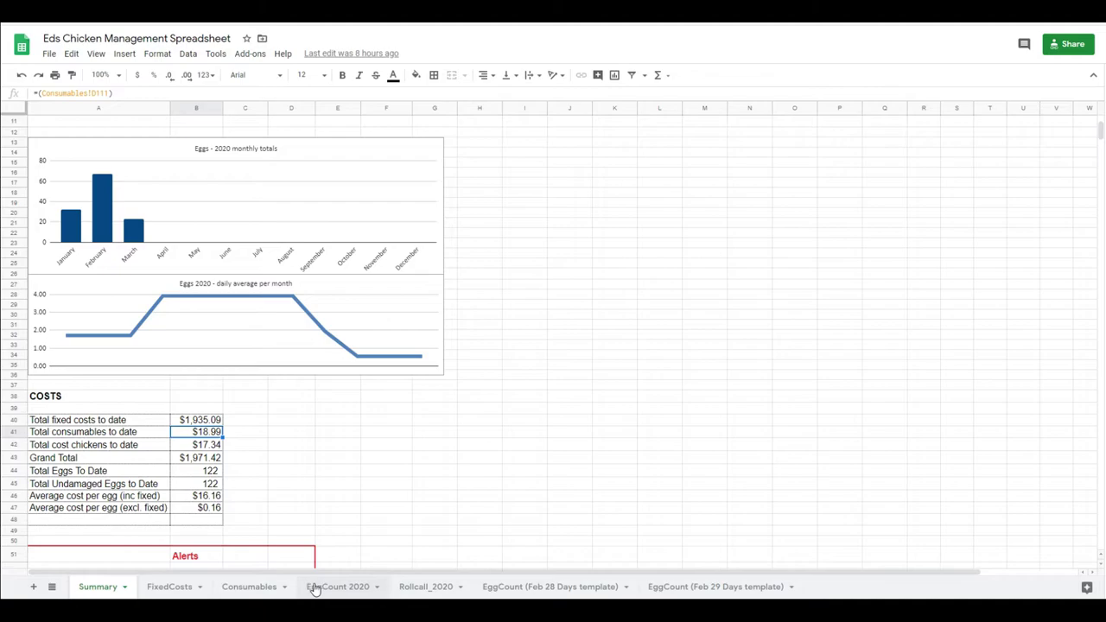
click(264, 587)
scroll(207, 244, up, 15)
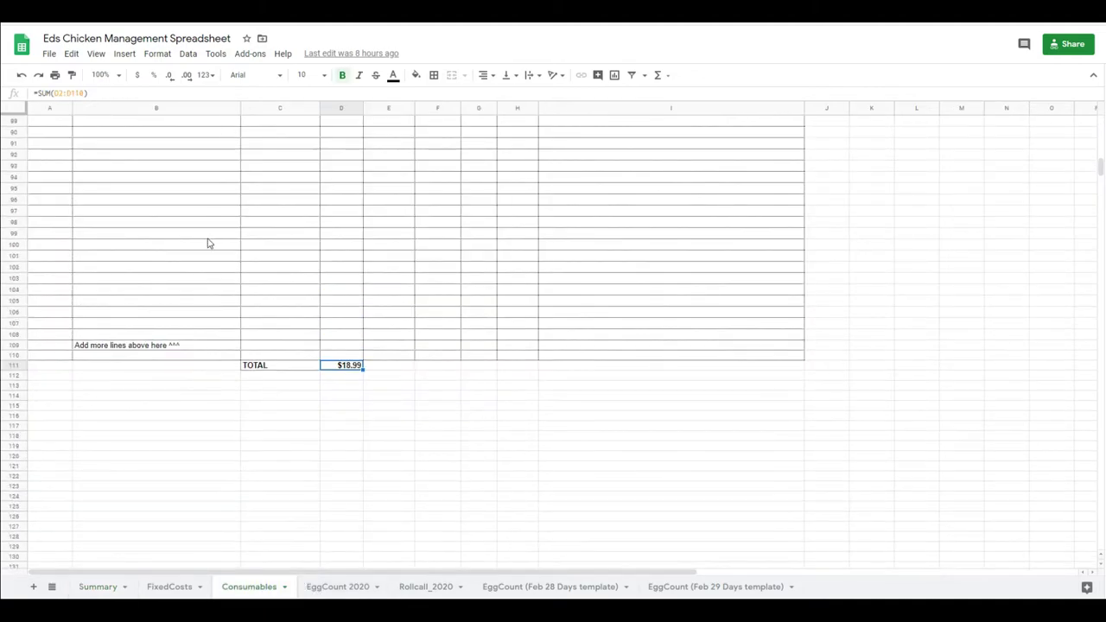
scroll(207, 244, up, 5)
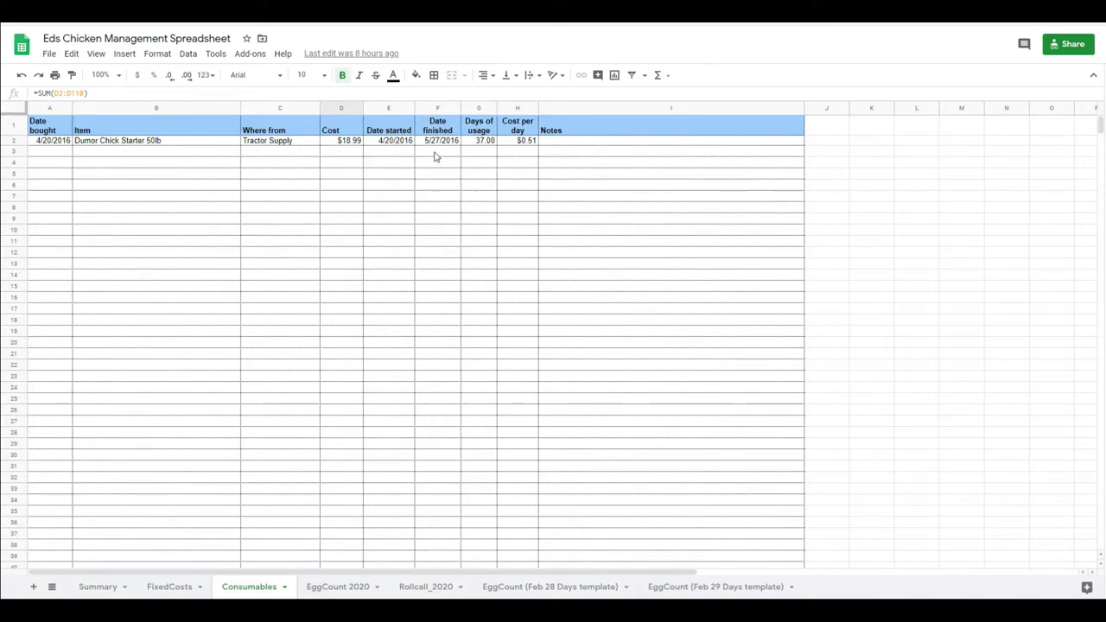
click(513, 143)
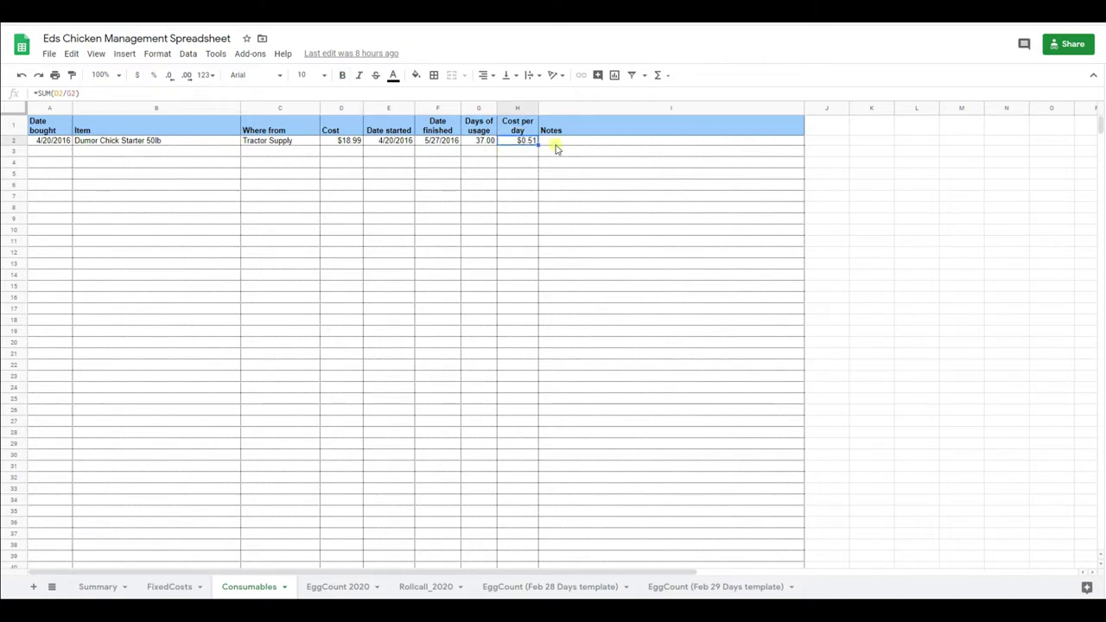
click(555, 145)
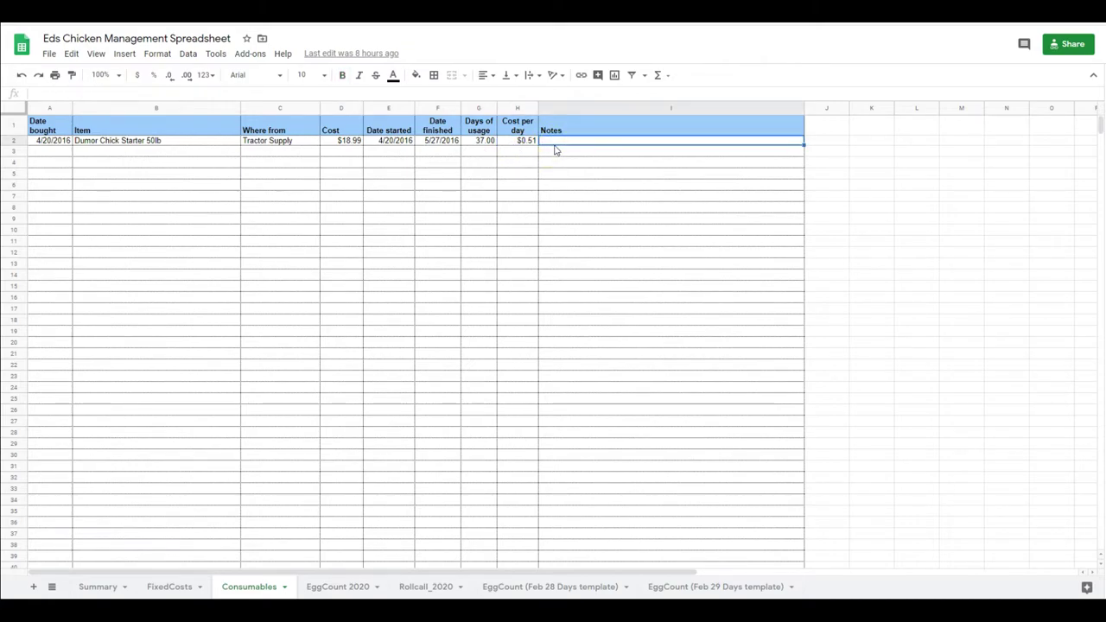
click(337, 586)
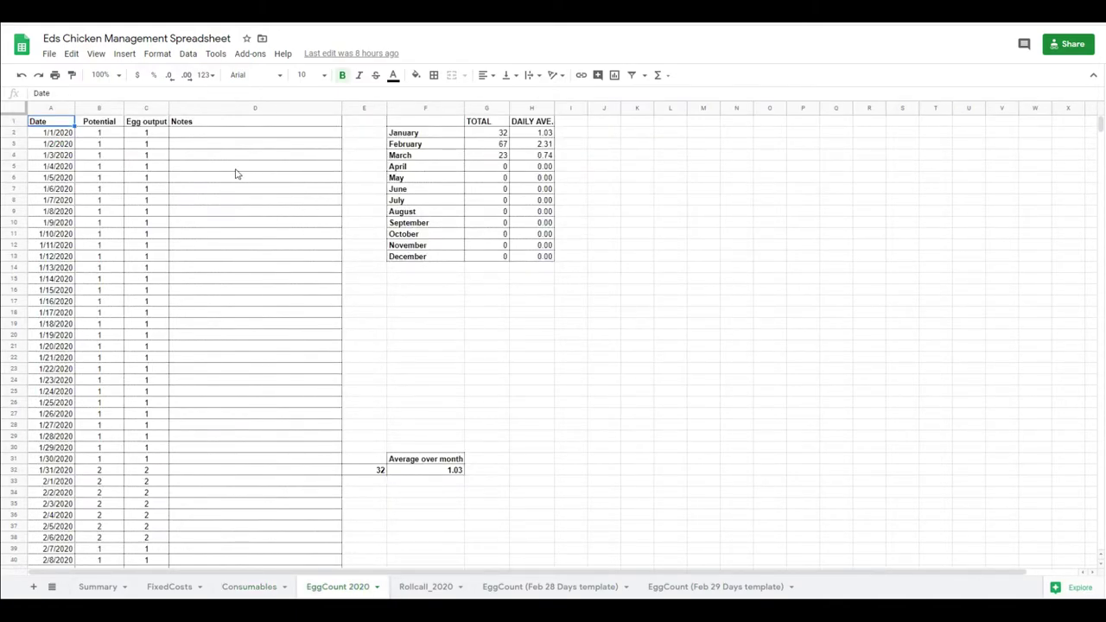
scroll(199, 259, down, 3)
scroll(200, 259, up, 3)
scroll(69, 372, down, 5)
scroll(67, 371, down, 10)
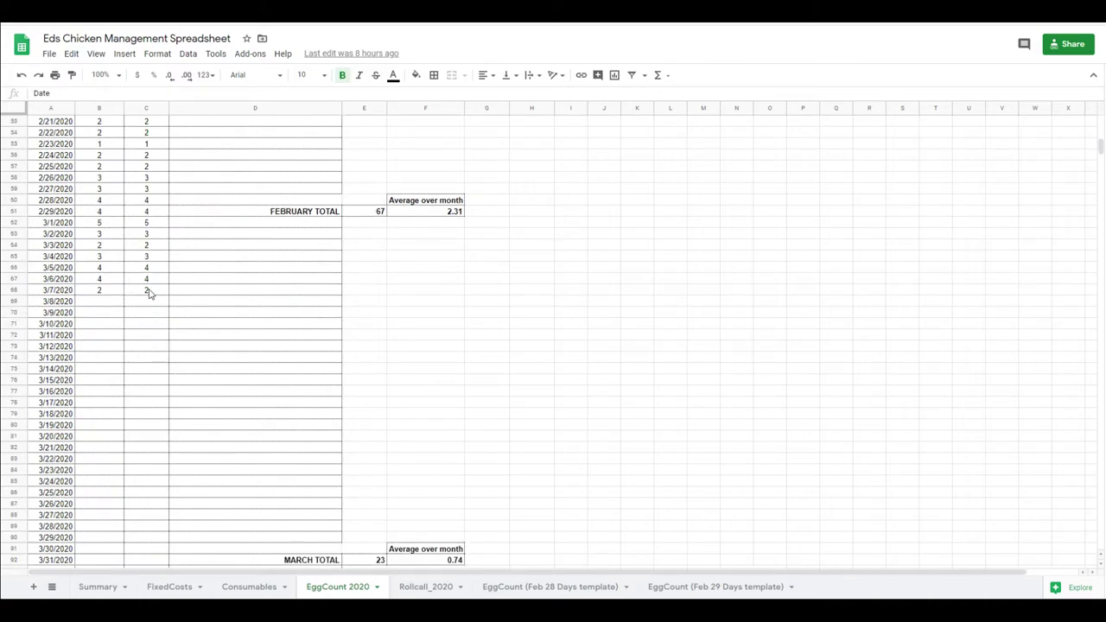
click(104, 306)
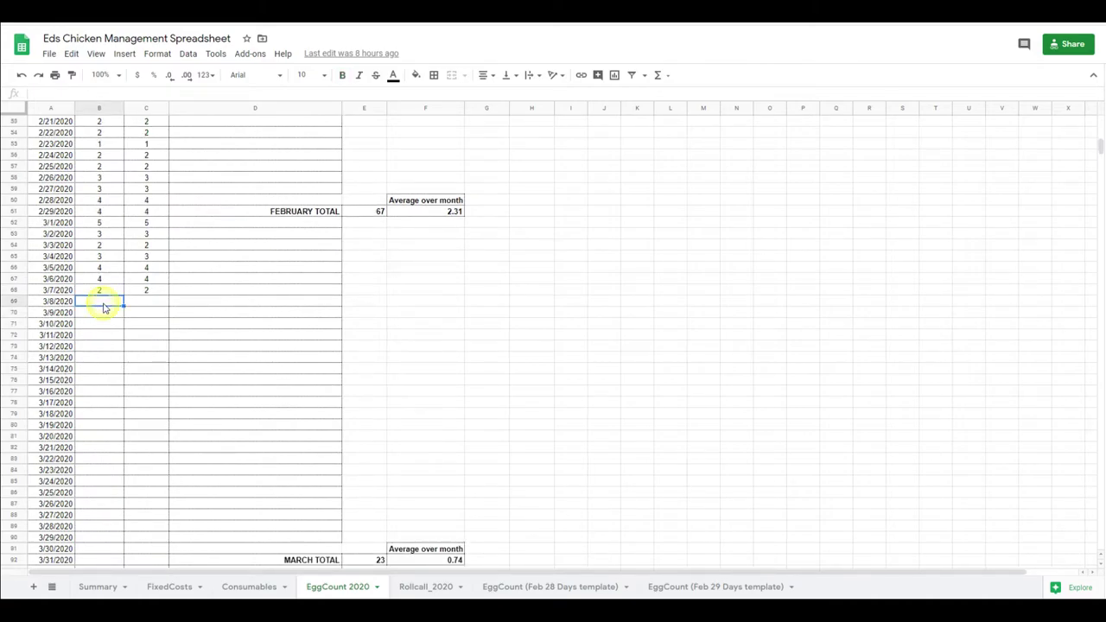
click(379, 214)
click(423, 213)
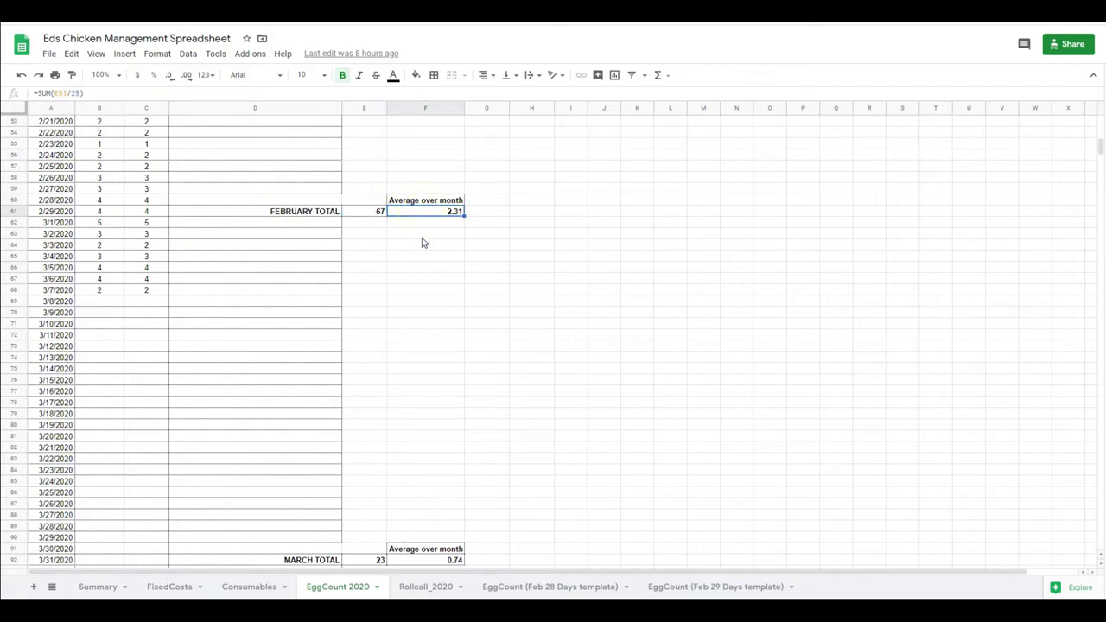
scroll(423, 277, up, 10)
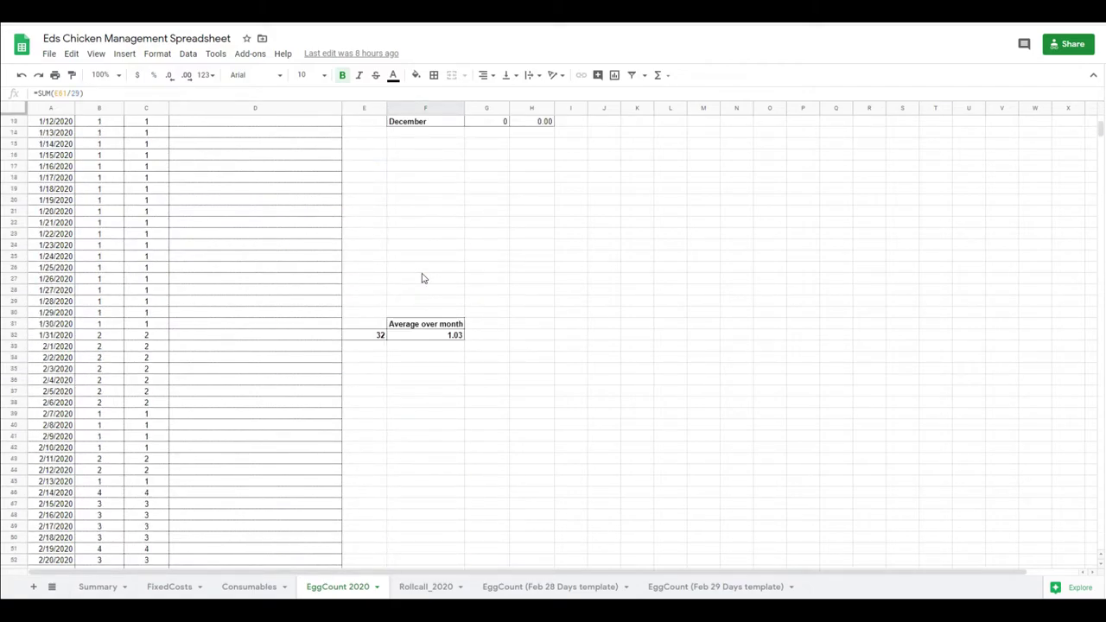
scroll(422, 277, up, 3)
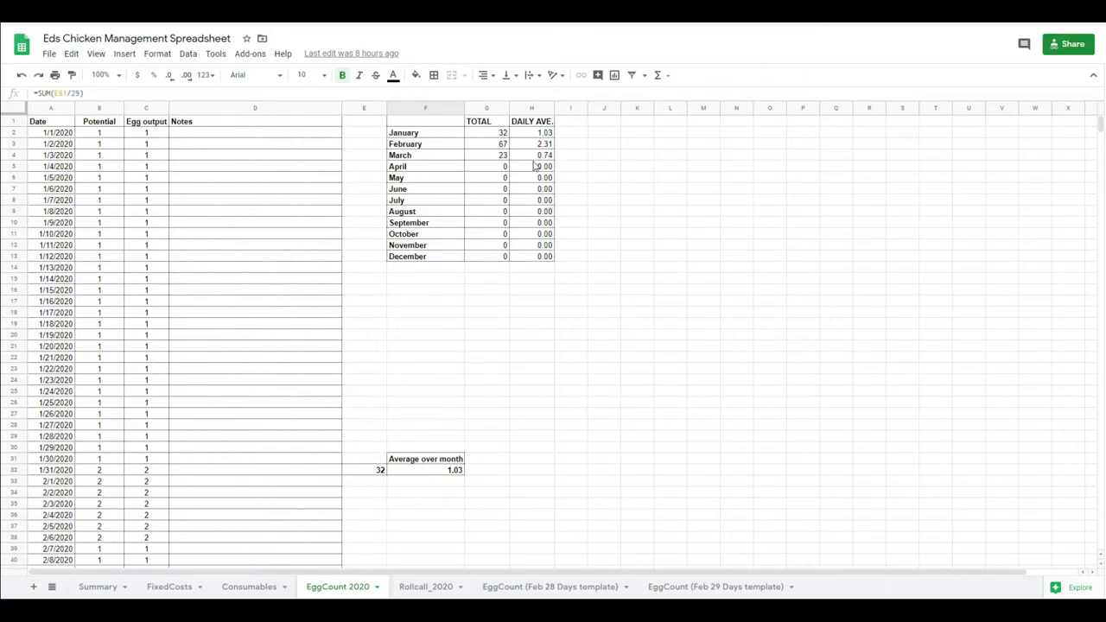
scroll(534, 222, down, 5)
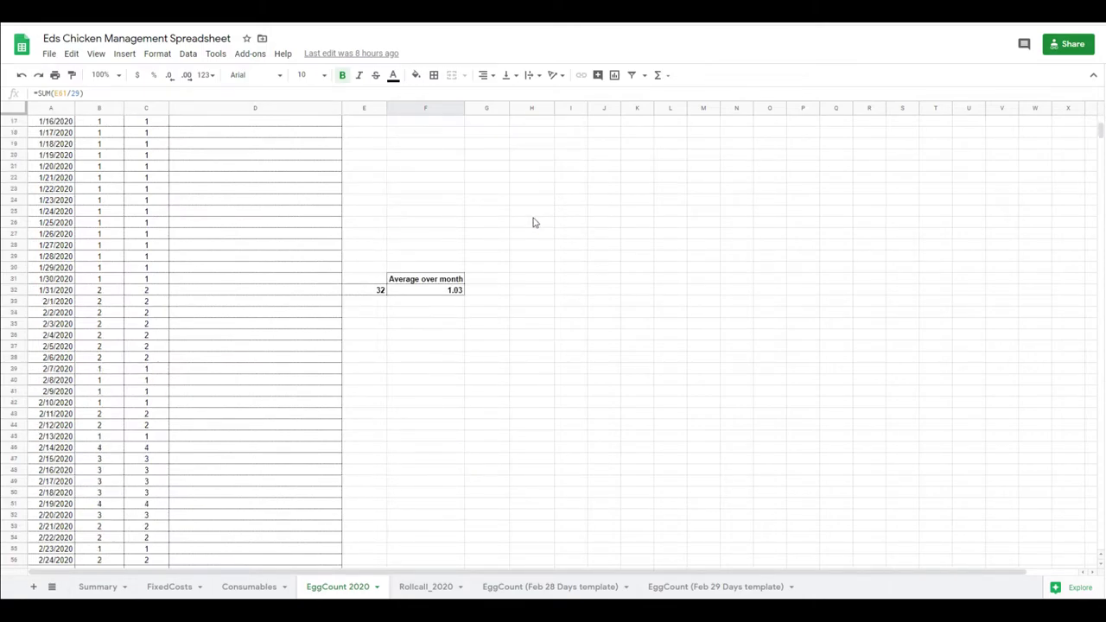
Open Rollcall_2020 and check the Health check due formula =INT(TODAY()-K9).
click(427, 586)
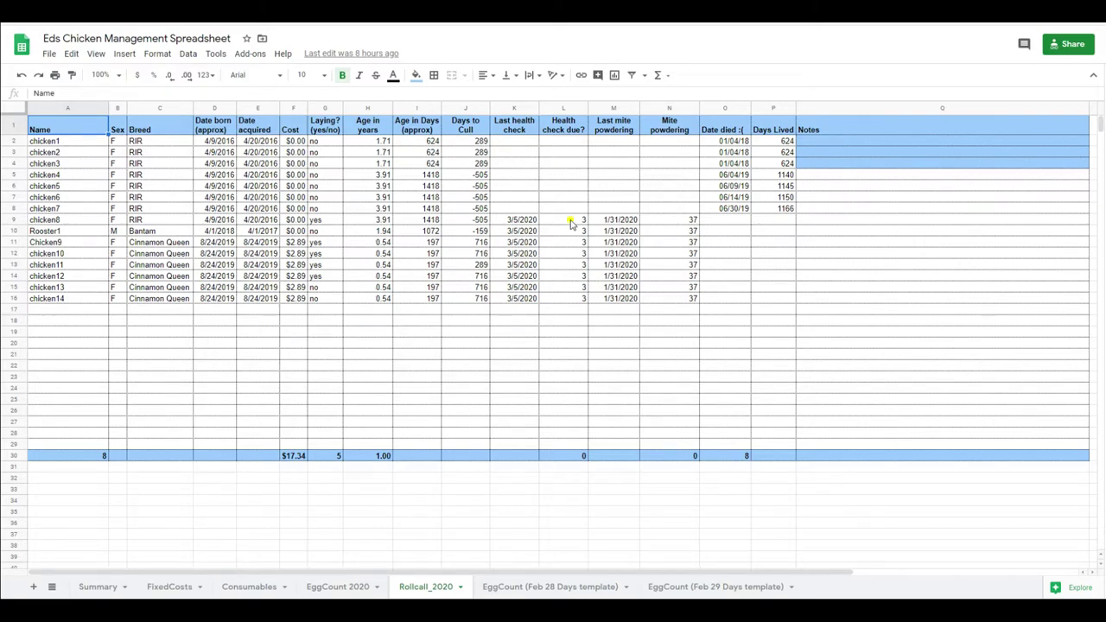
click(571, 223)
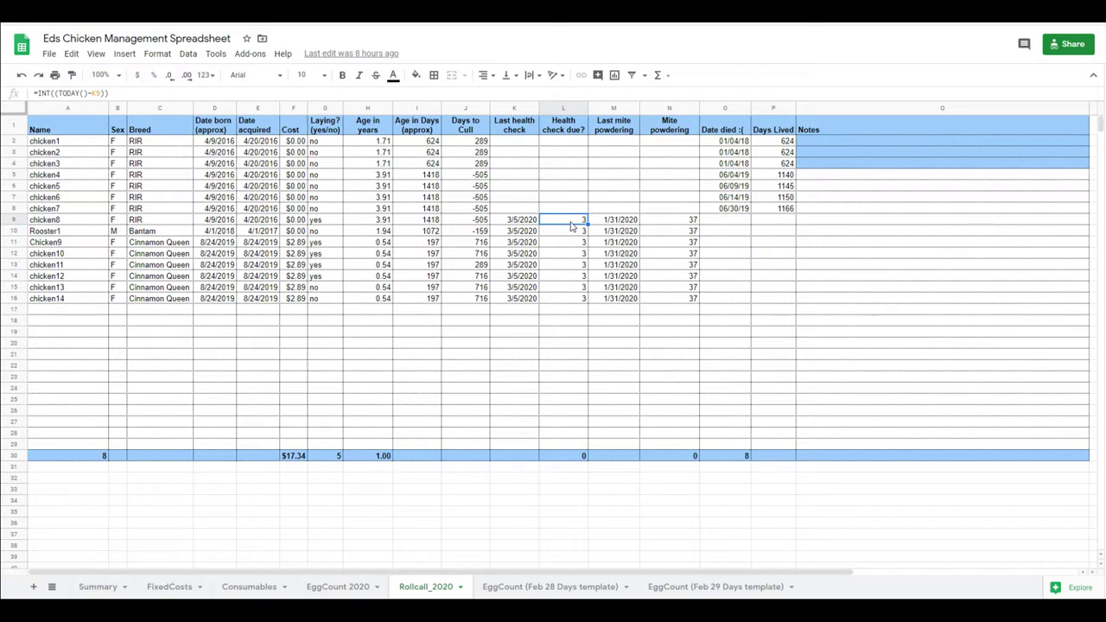
click(575, 456)
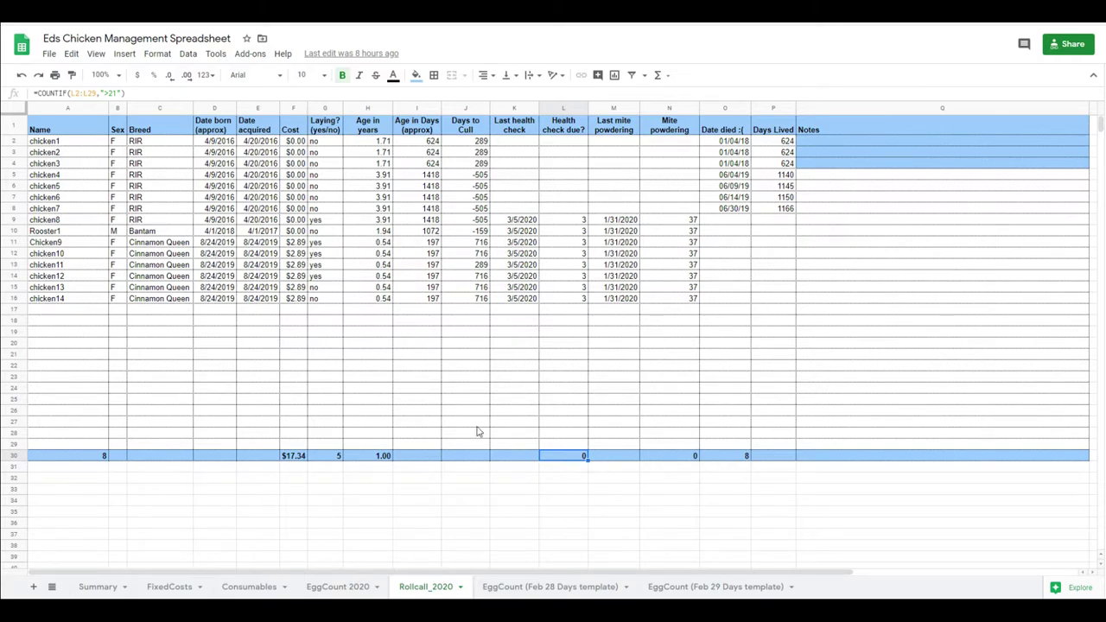
click(97, 587)
scroll(147, 532, down, 5)
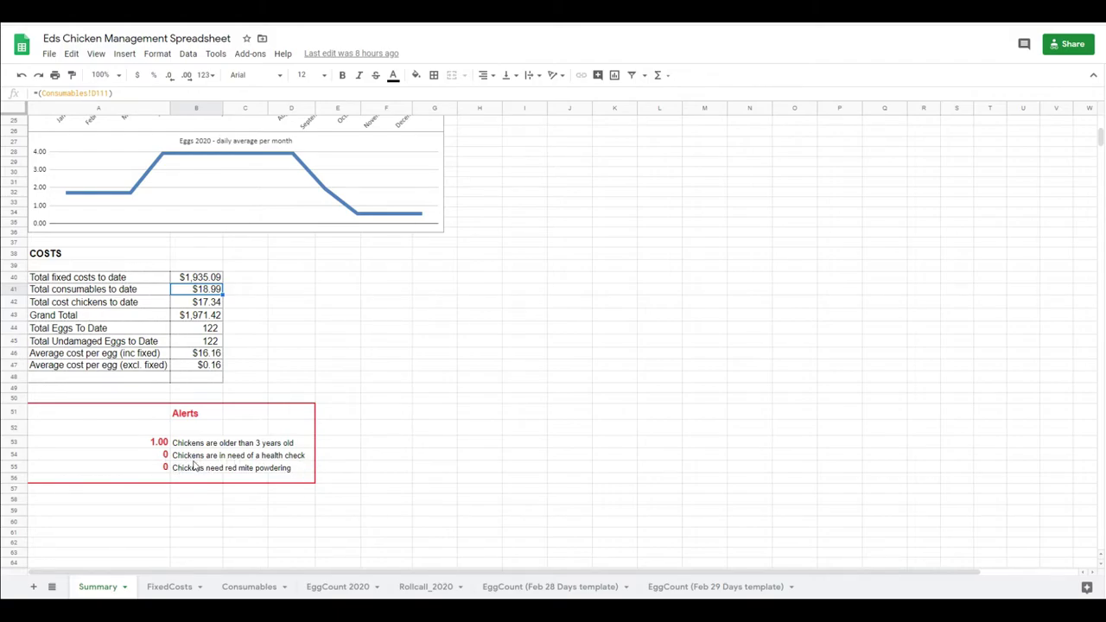
click(416, 586)
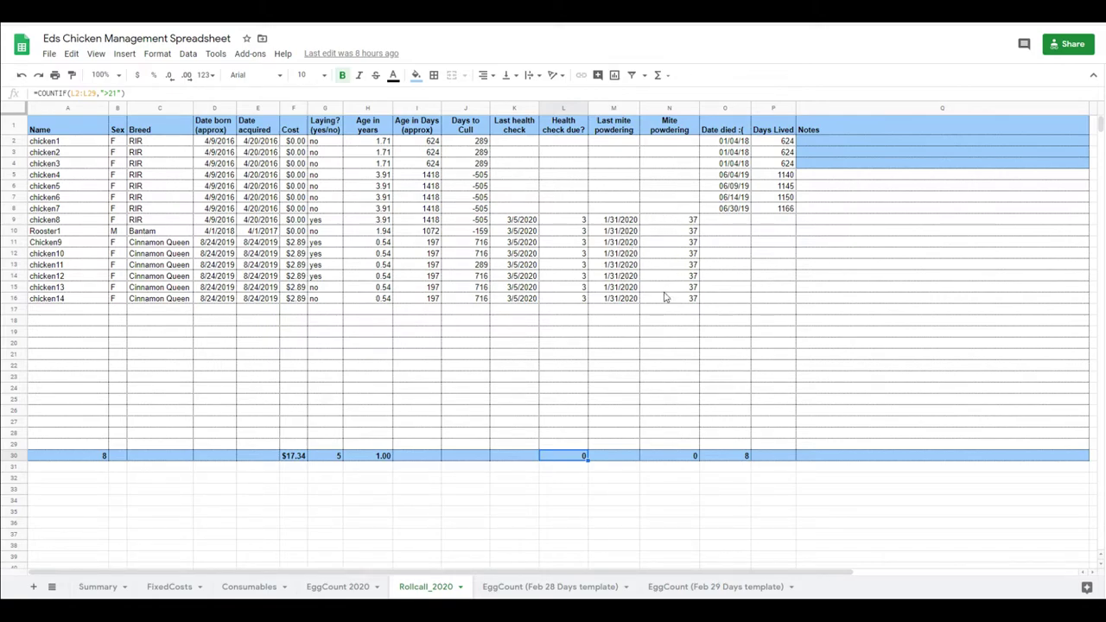
click(672, 455)
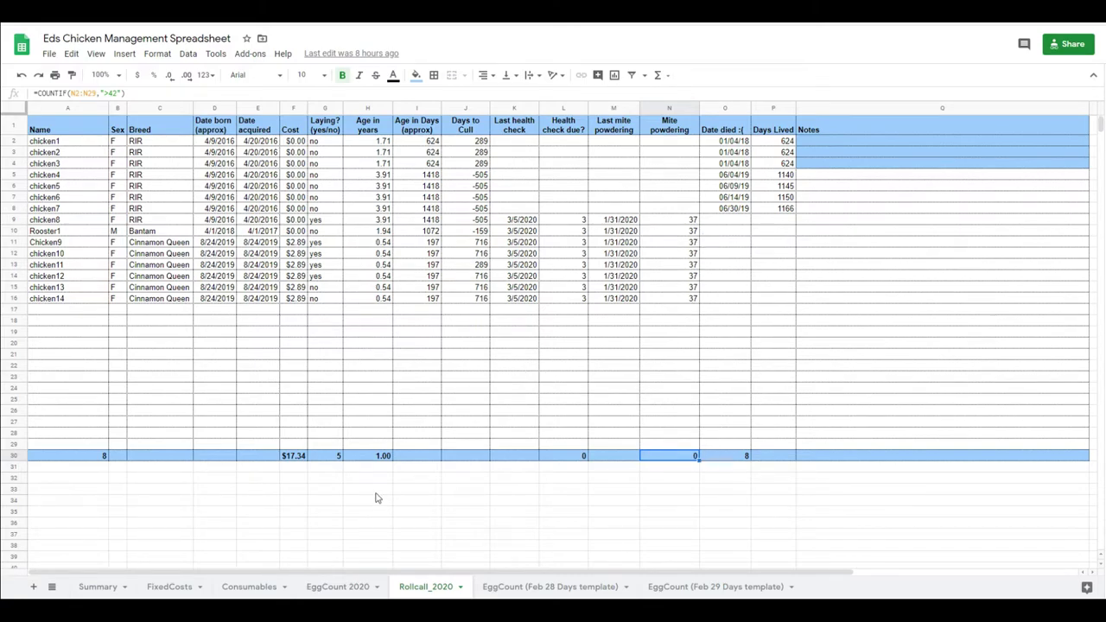
click(97, 587)
Browse the EggCount Feb 28 Days and Feb 29 Days template sheets.
click(521, 587)
scroll(74, 421, down, 10)
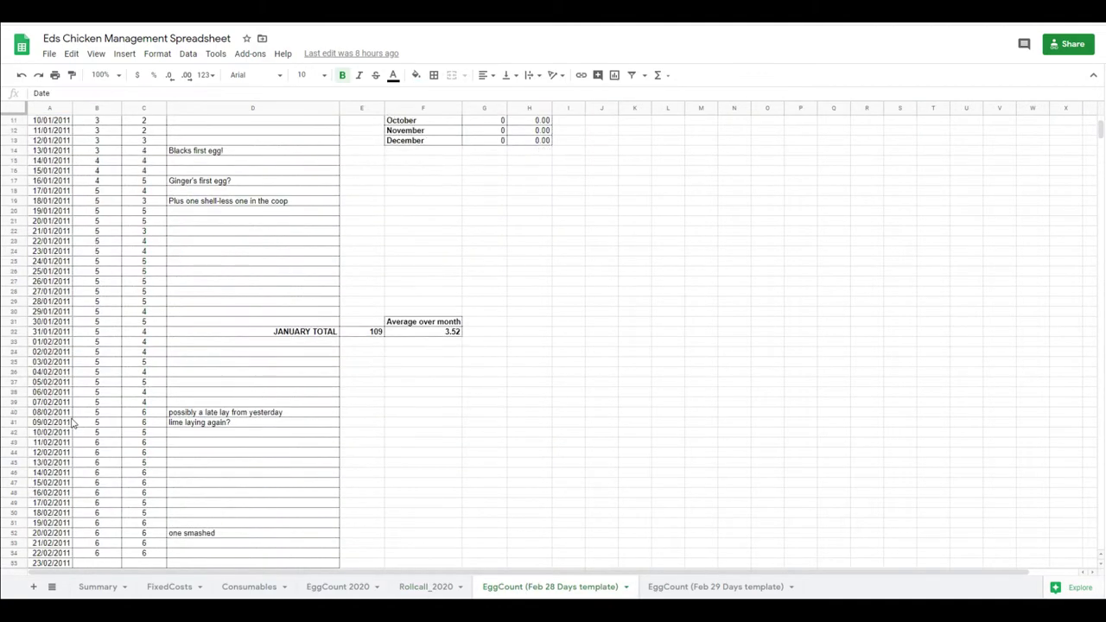
scroll(74, 421, up, 10)
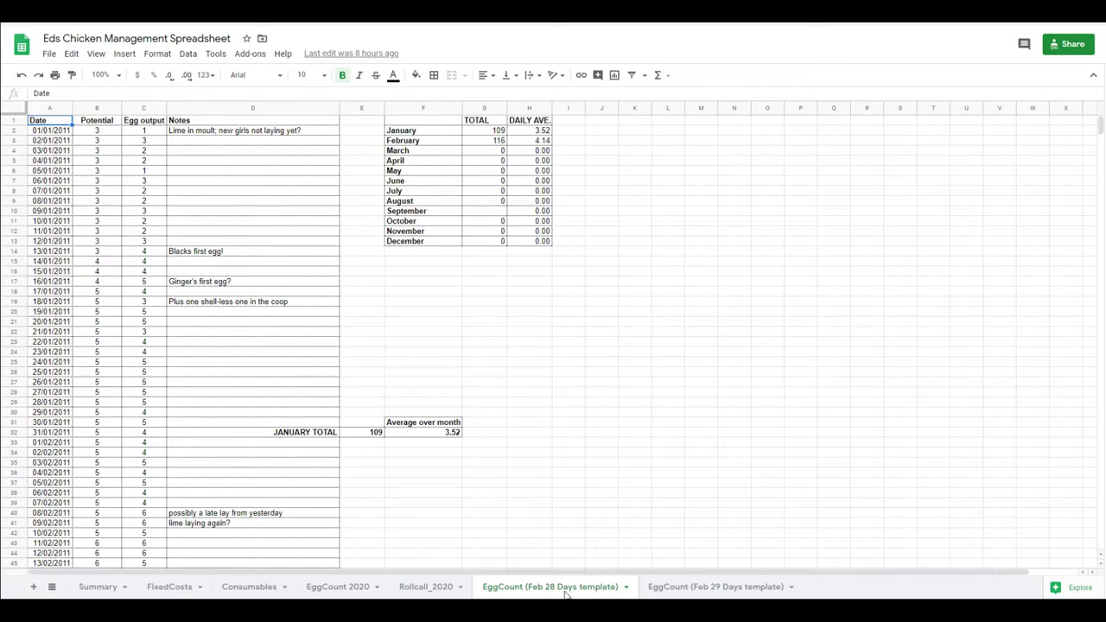
click(704, 587)
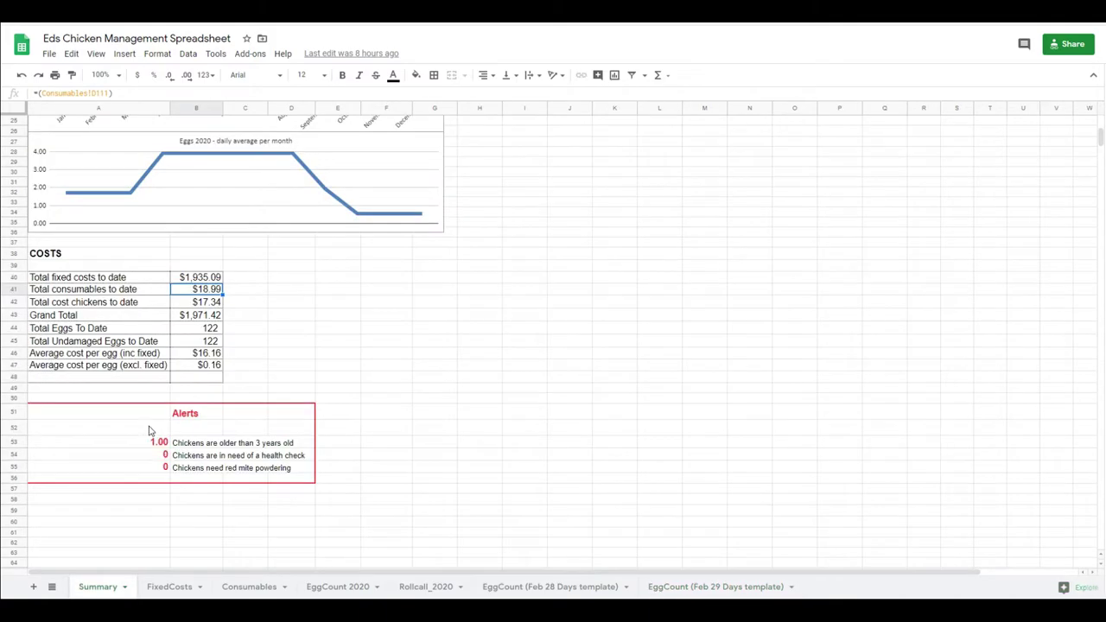
scroll(149, 430, up, 5)
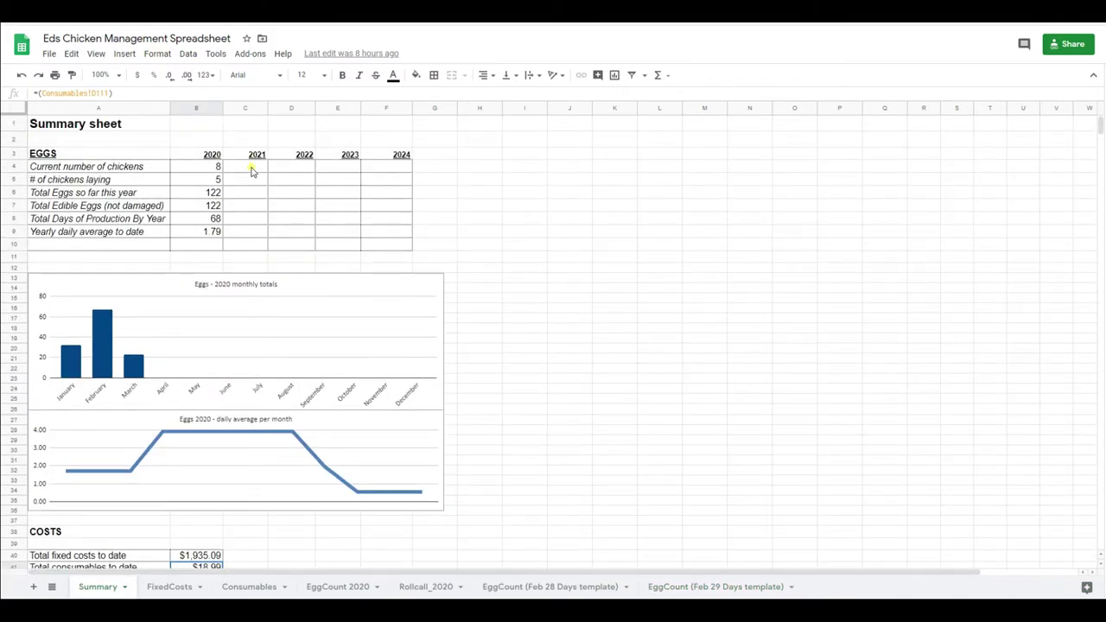
Inspect the 2020 chicken-count formula and the Rollcall_2020 total it references.
click(251, 170)
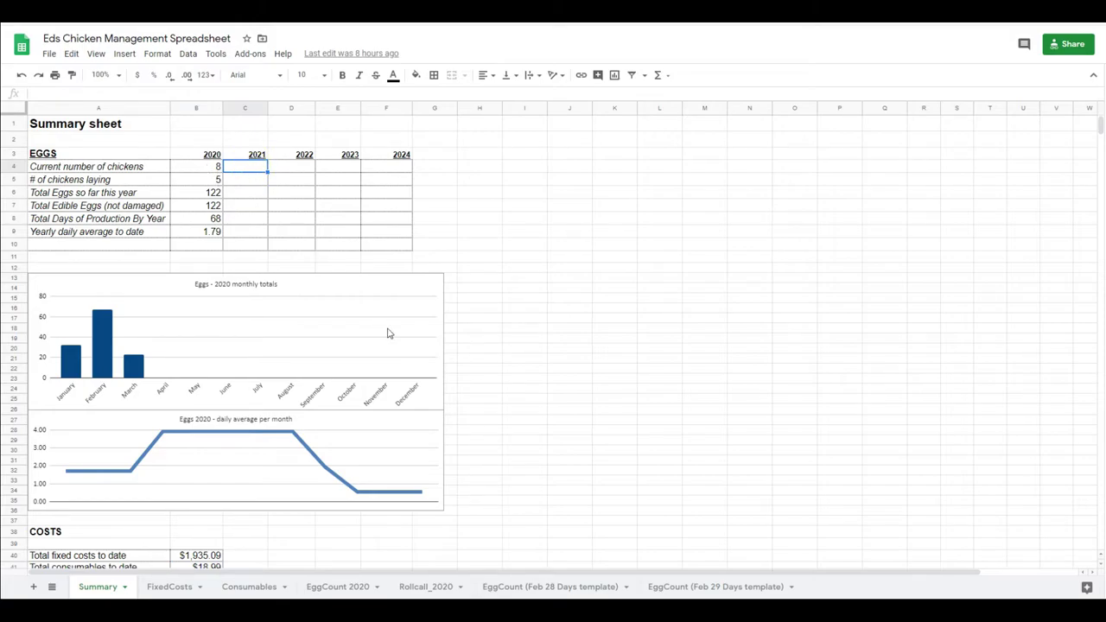
click(205, 170)
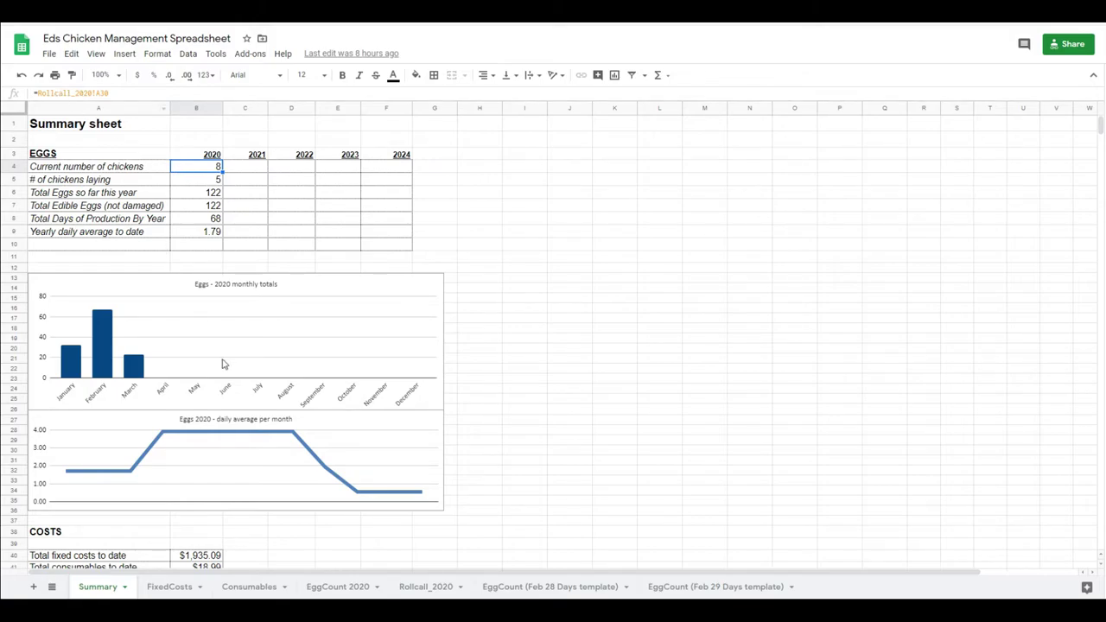
click(417, 586)
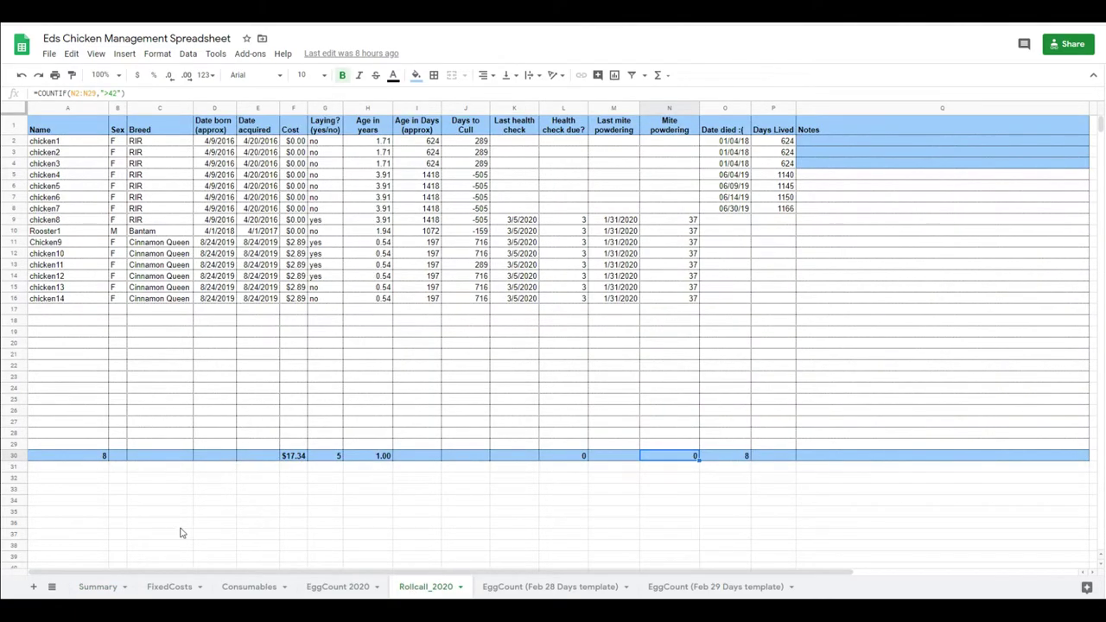
click(104, 585)
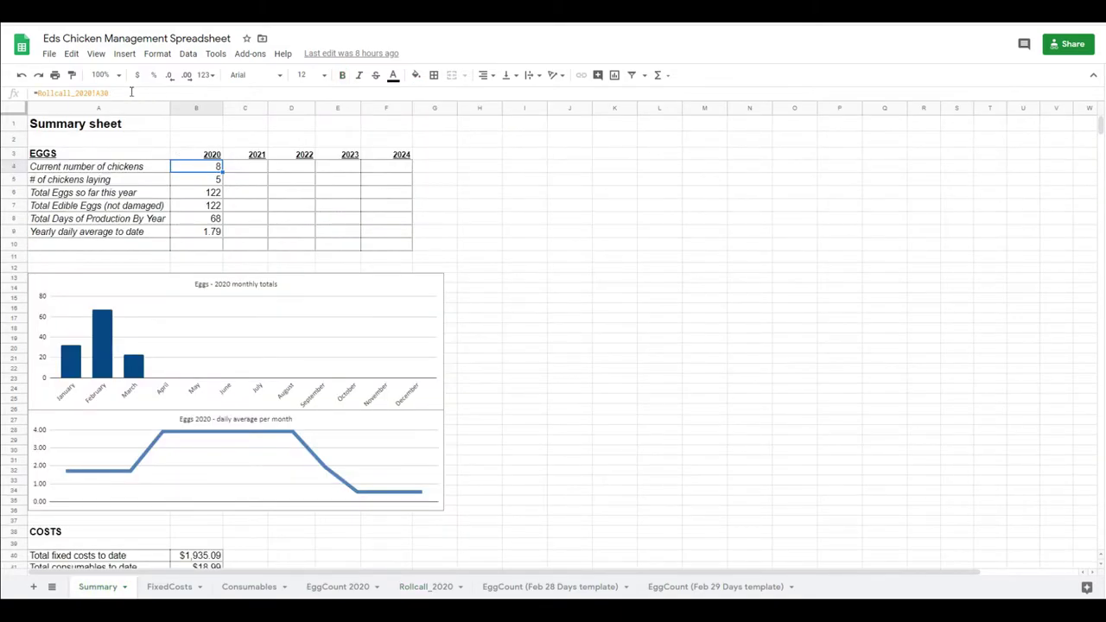
Copy the 2020 chicken-count formula =Rollcall_2020!A30 into the 2021 cell C4.
drag(131, 91, 34, 96)
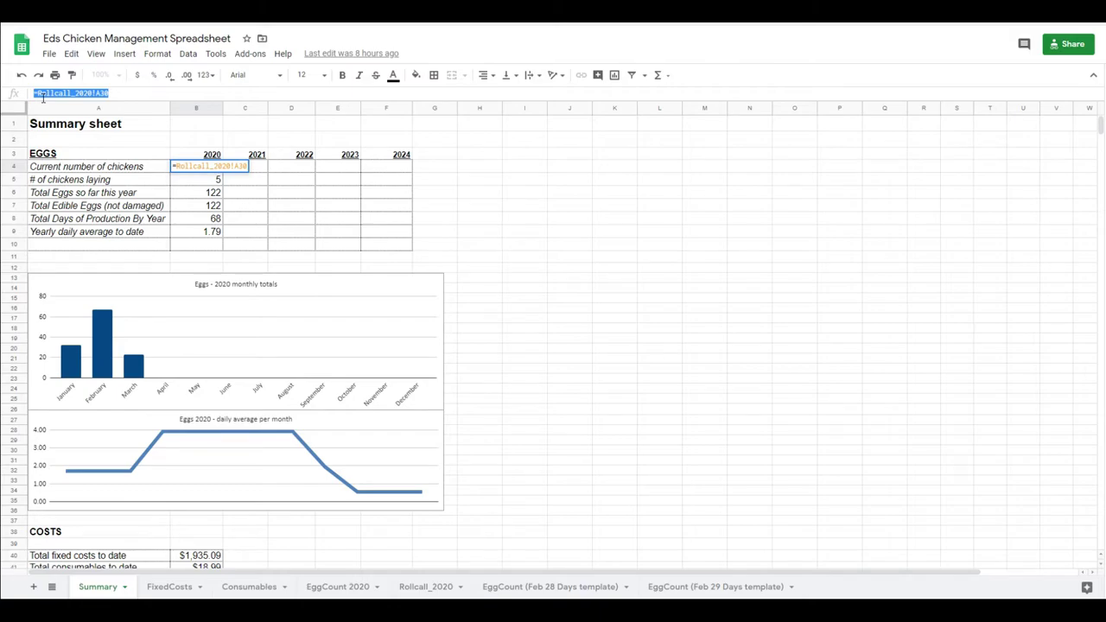
right_click(42, 98)
click(69, 141)
click(256, 167)
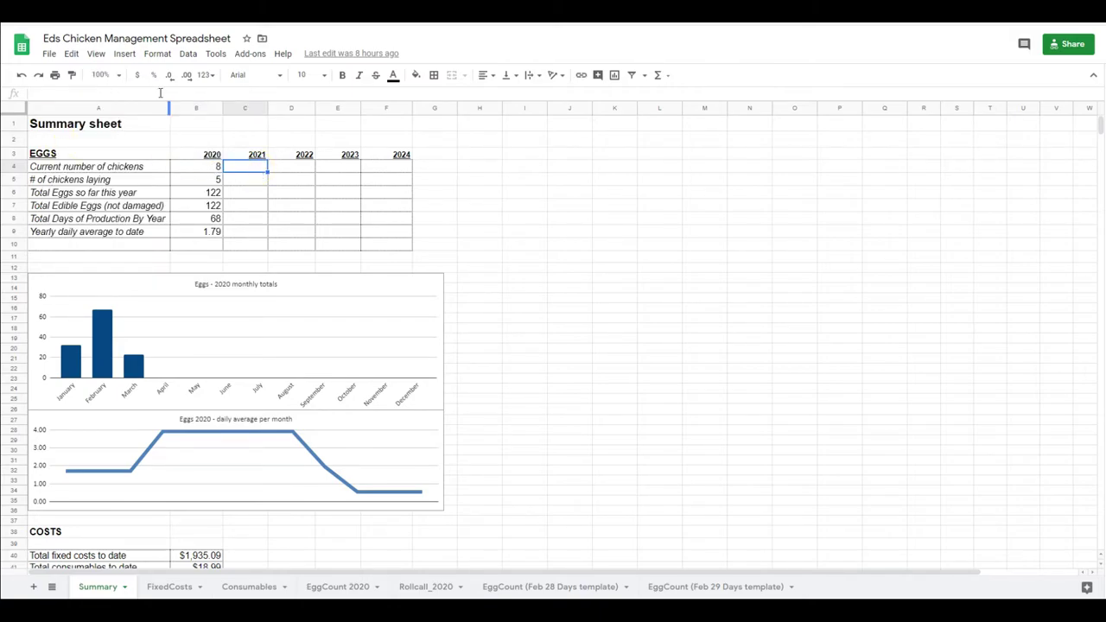
right_click(142, 93)
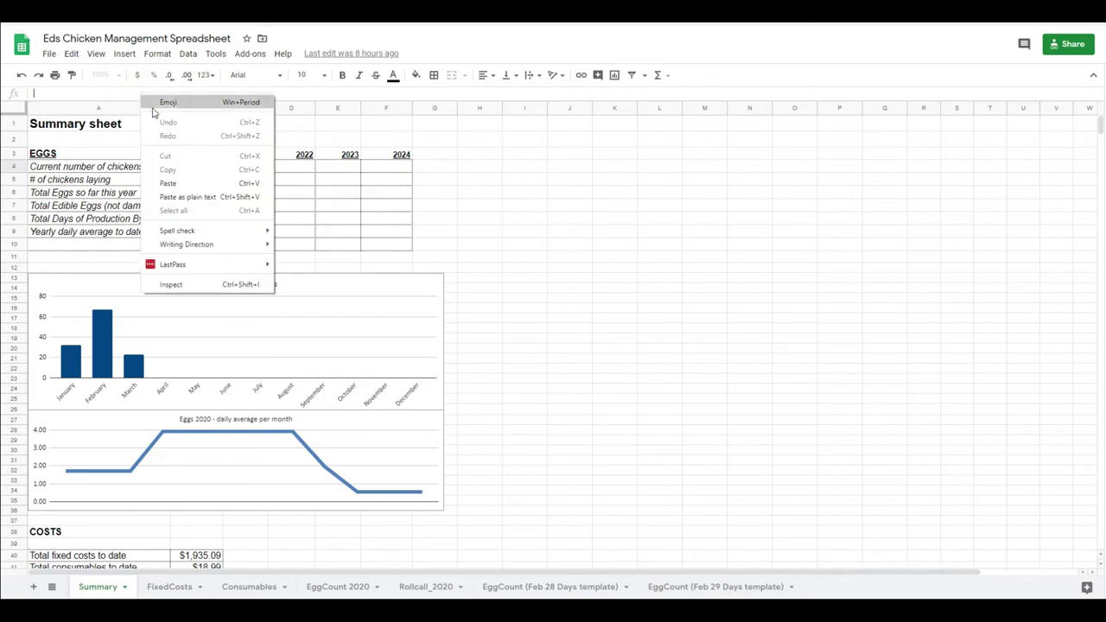
click(168, 183)
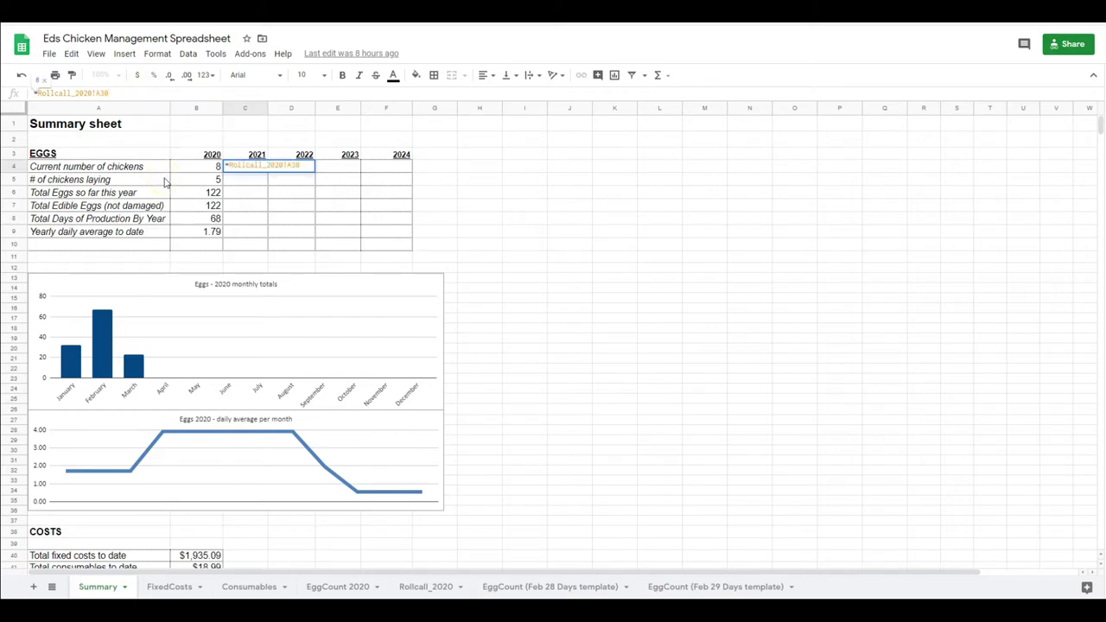
key(Return)
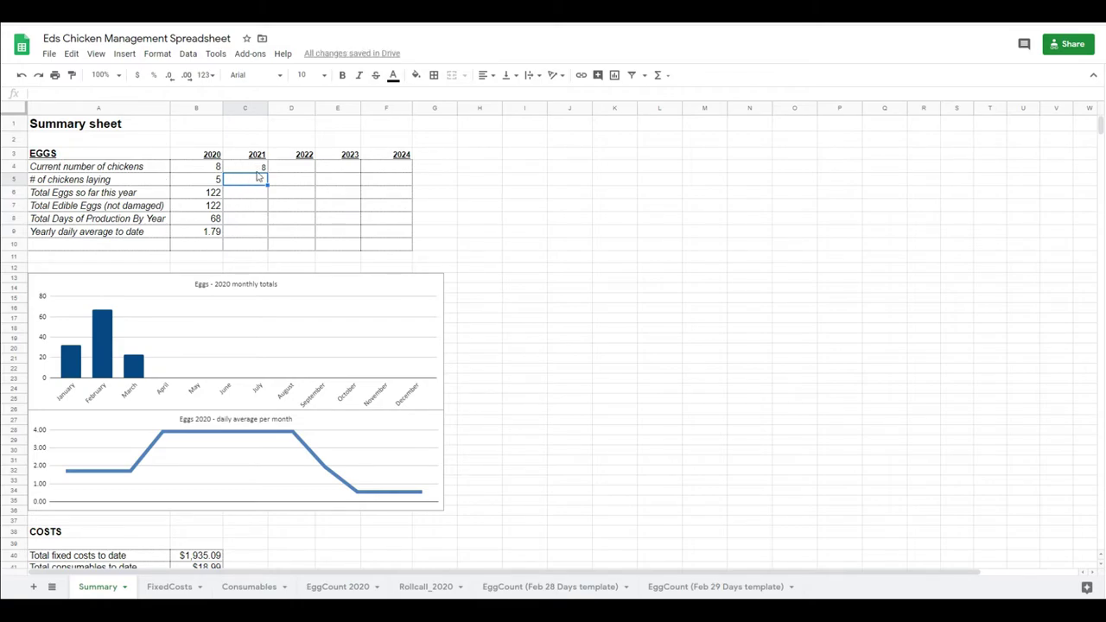
Erase the formula from C4, leaving the 2021 chicken count blank.
click(257, 167)
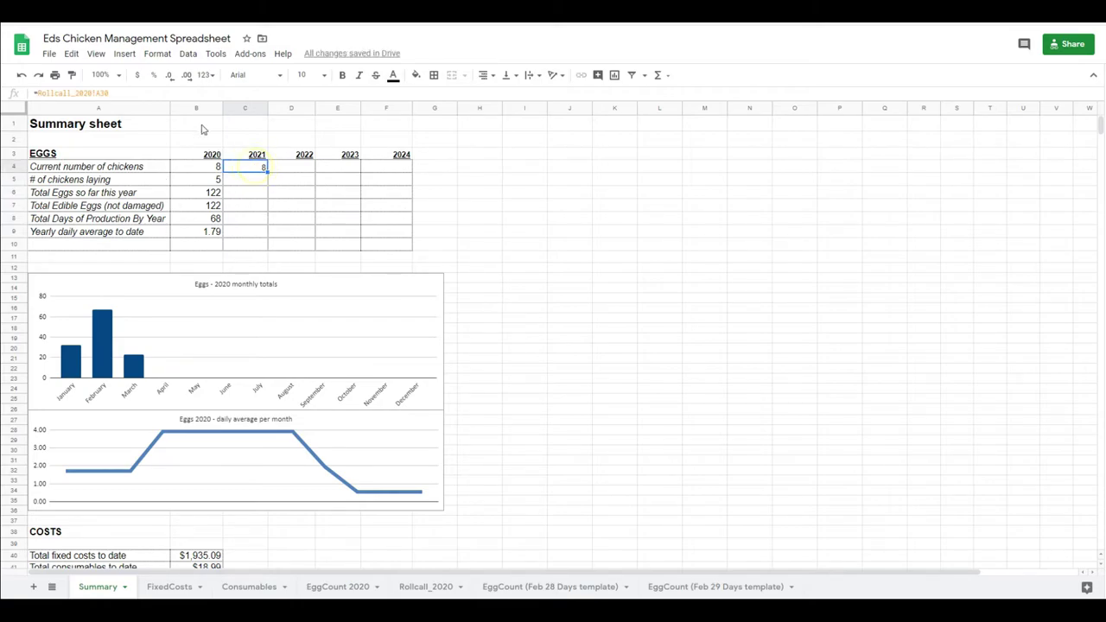
click(141, 95)
key(BackSpace)
key(BackSpace)
key(BackSpace)
key(BackSpace)
key(BackSpace)
key(BackSpace)
key(BackSpace)
key(BackSpace)
key(BackSpace)
key(BackSpace)
key(BackSpace)
key(BackSpace)
key(BackSpace)
key(BackSpace)
key(BackSpace)
key(BackSpace)
key(BackSpace)
key(BackSpace)
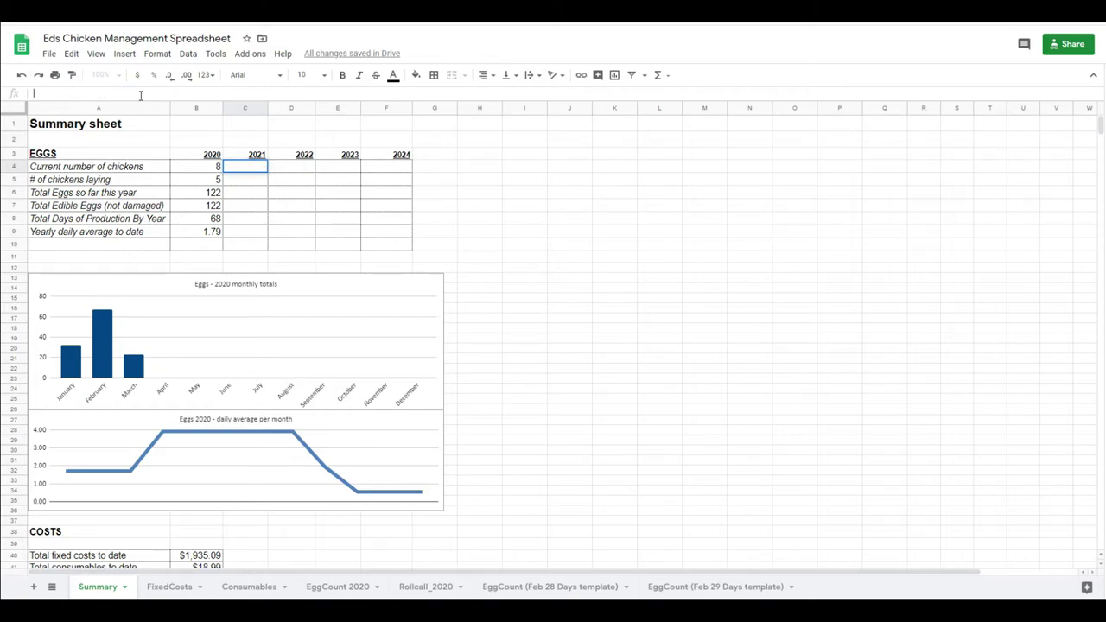
click(247, 180)
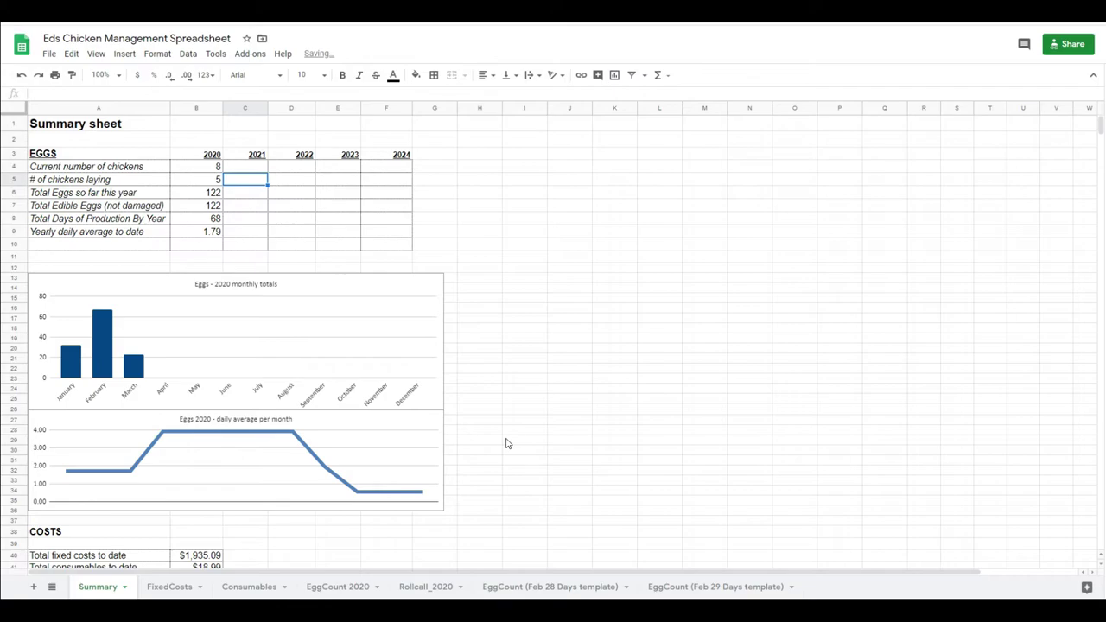
Switch to Rollcall_2020 and bring up its sheet tab menu.
click(425, 589)
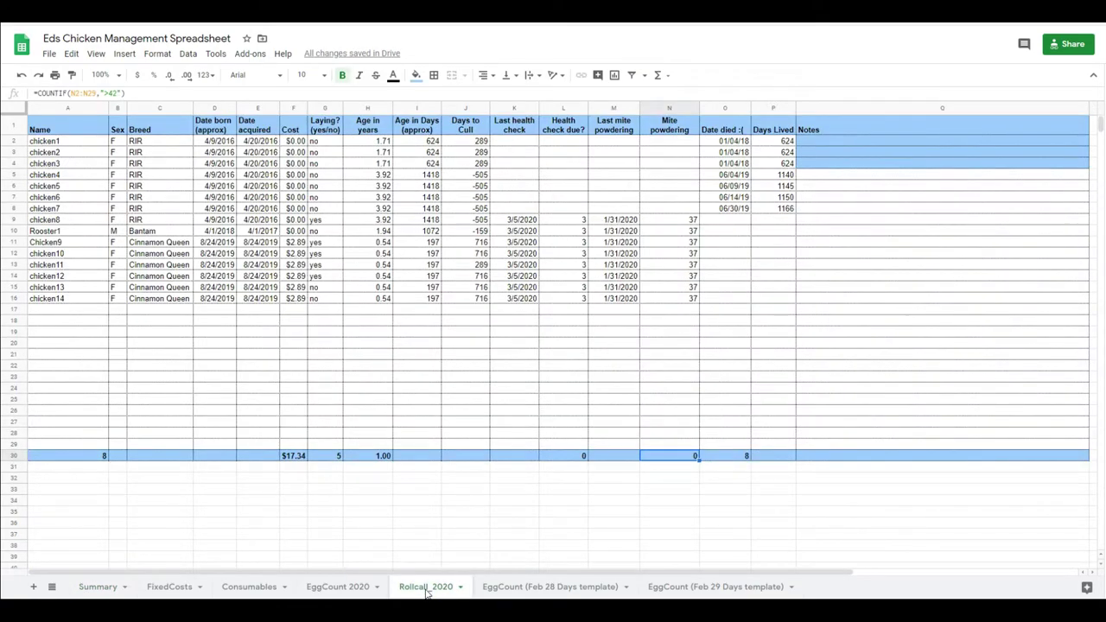
right_click(427, 592)
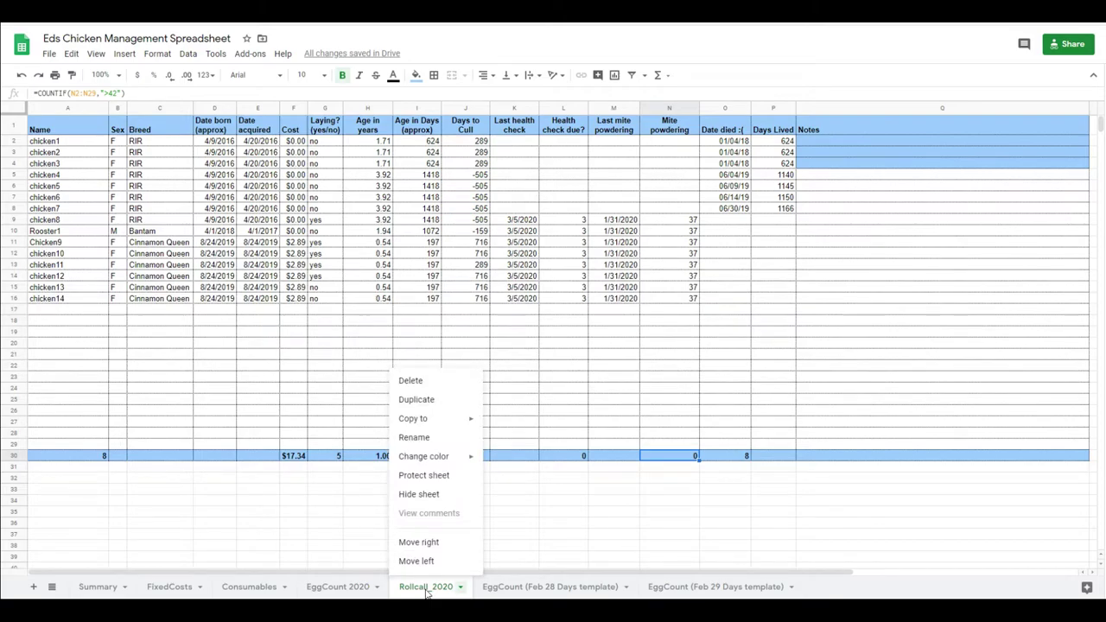
mouse_move(413, 418)
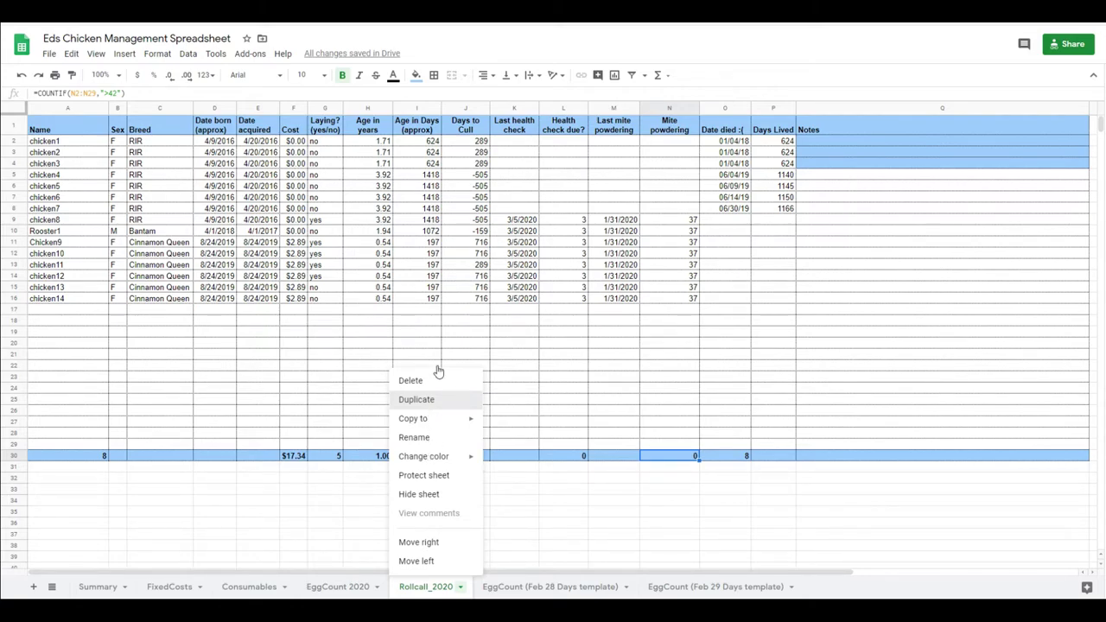
Duplicate the Rollcall_2020 tab and rename 'Copy of Rollcall_2020' to Rollcall_2021.
click(416, 399)
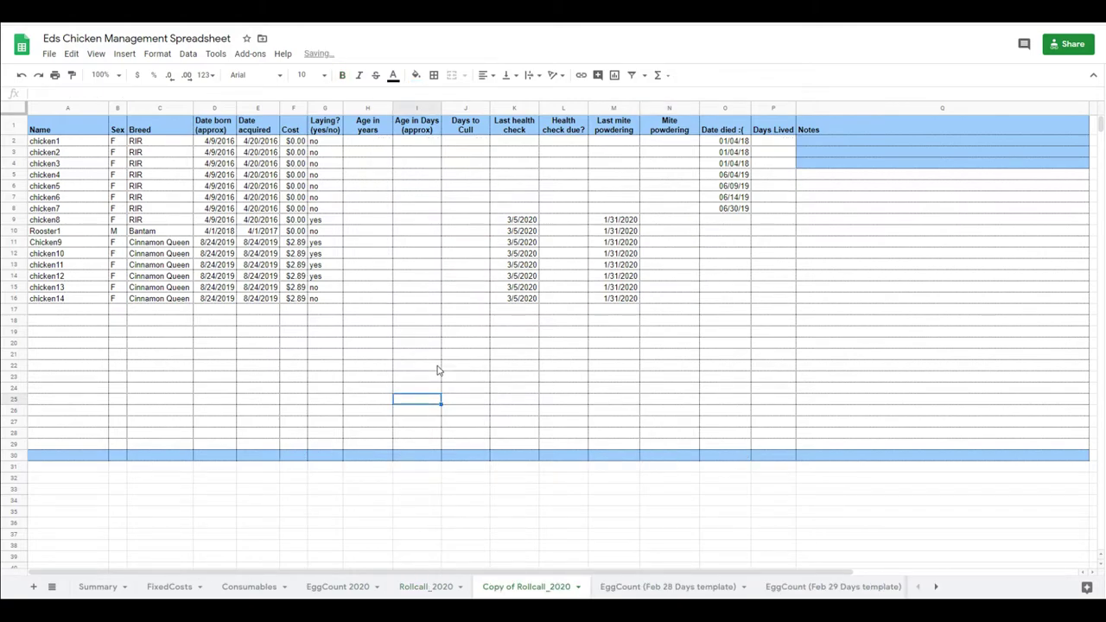
double_click(519, 587)
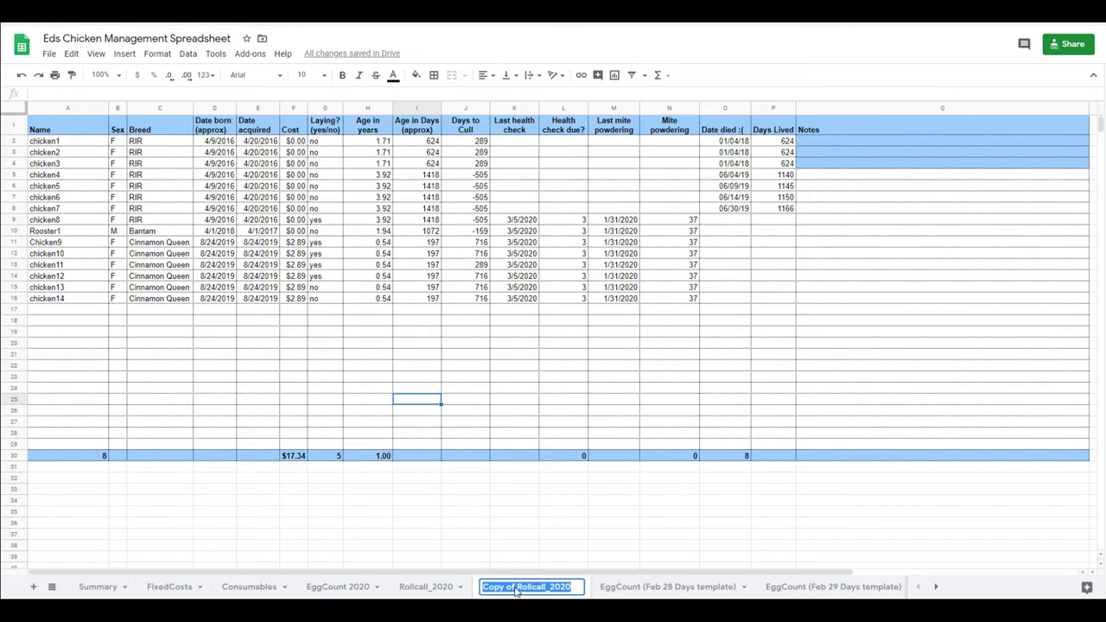
click(517, 589)
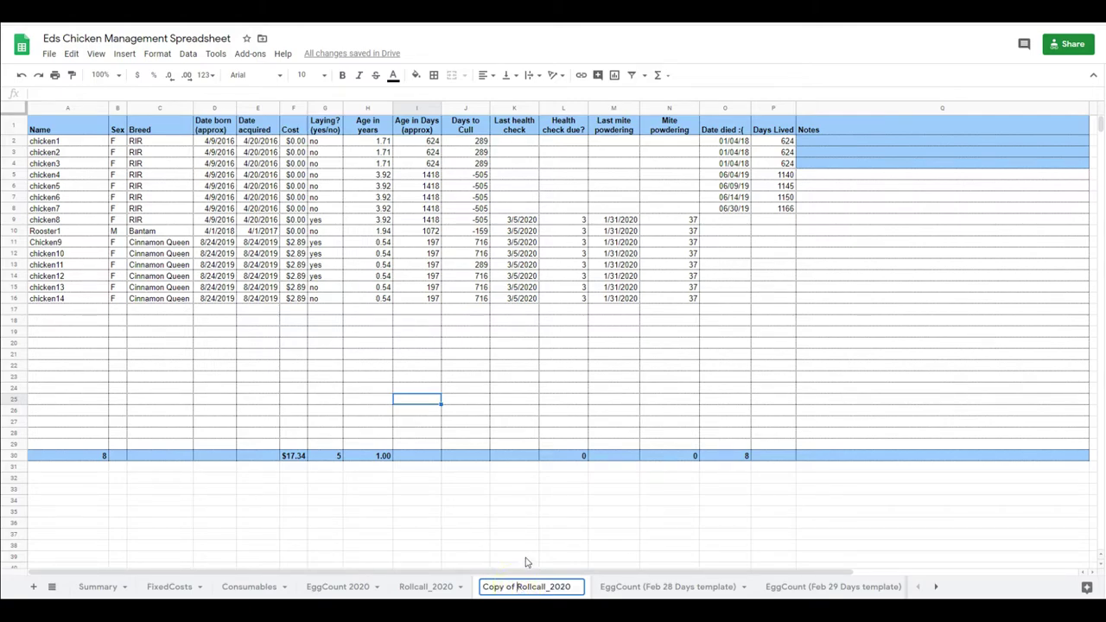
key(BackSpace)
key(BackSpace)
key(BackSpace)
key(BackSpace)
key(BackSpace)
key(BackSpace)
key(BackSpace)
key(BackSpace)
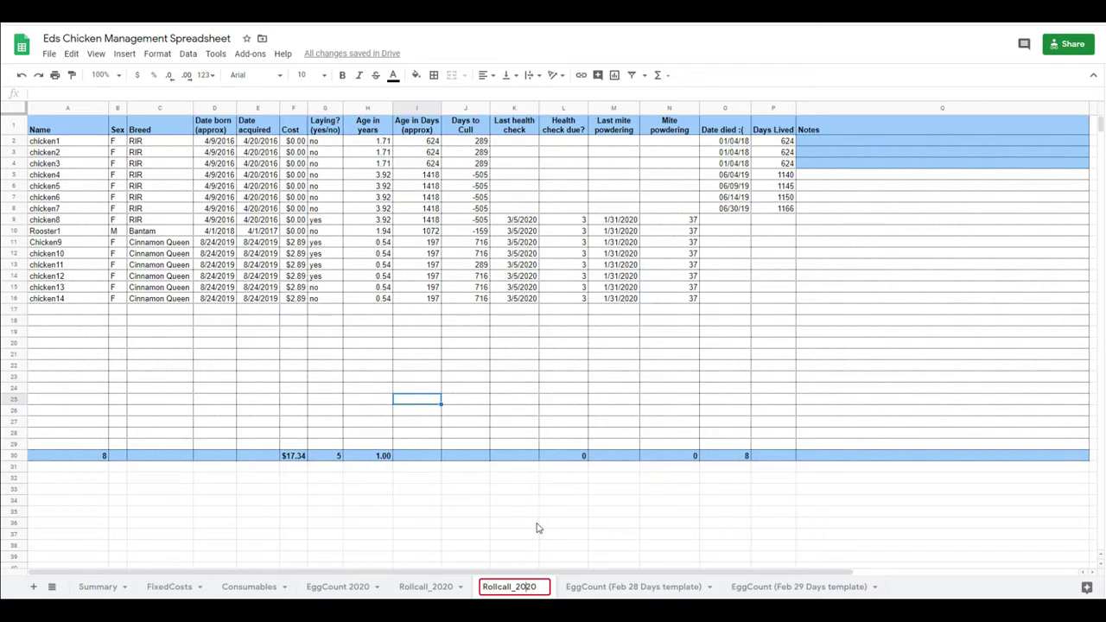
key(End)
key(BackSpace)
text(1)
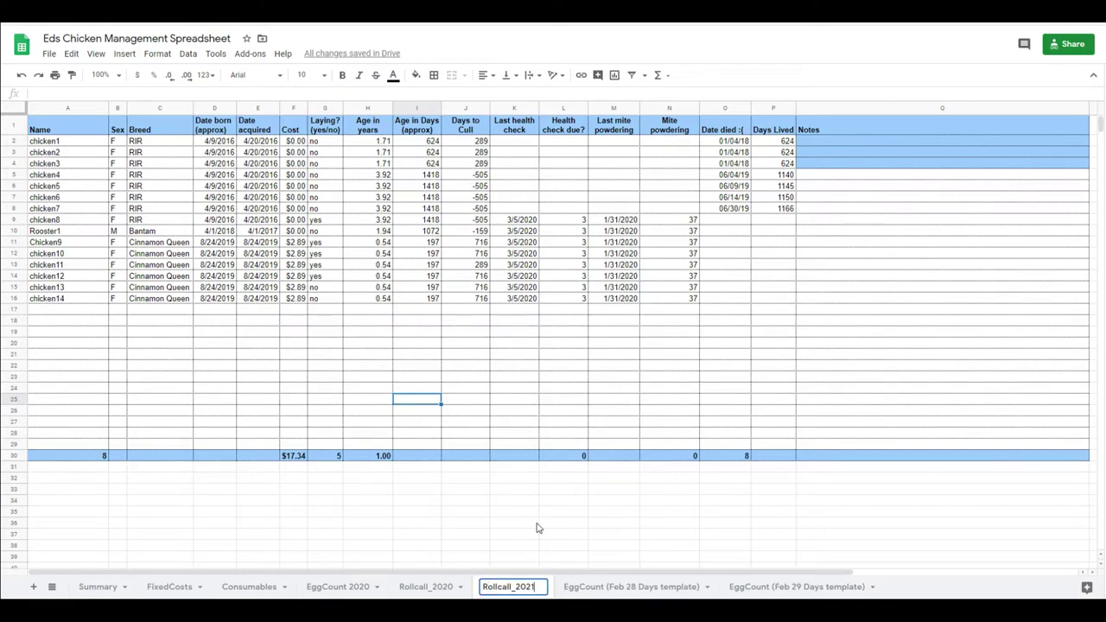
key(Return)
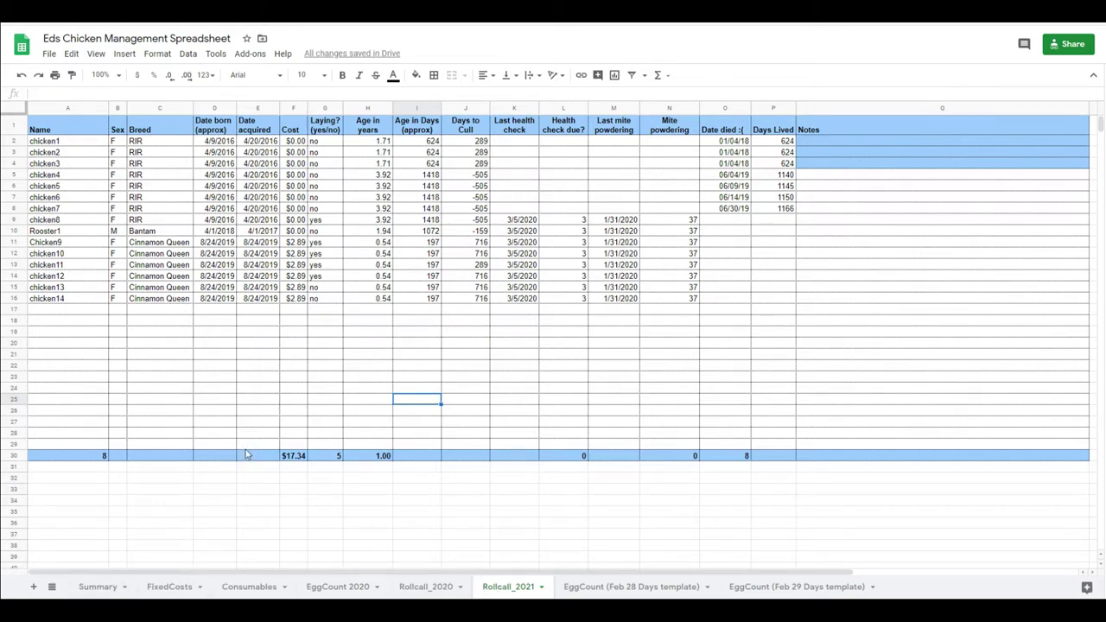
Enter chicken15 in A17 of Rollcall_2021, raising the chicken count to 9.
click(63, 311)
text(c)
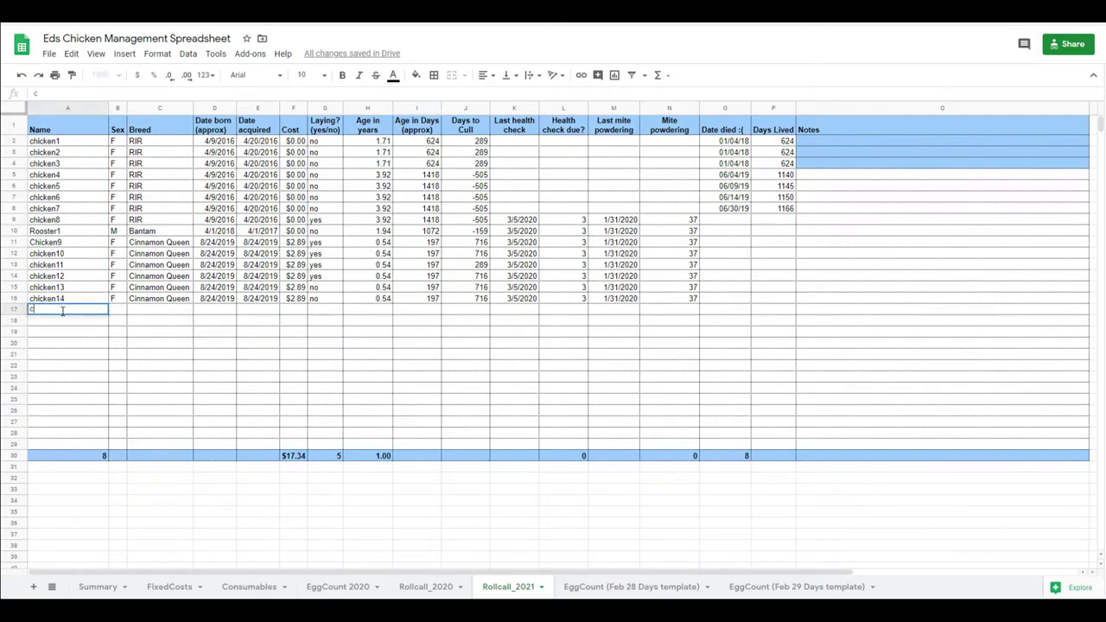
text(hicken15)
key(Tab)
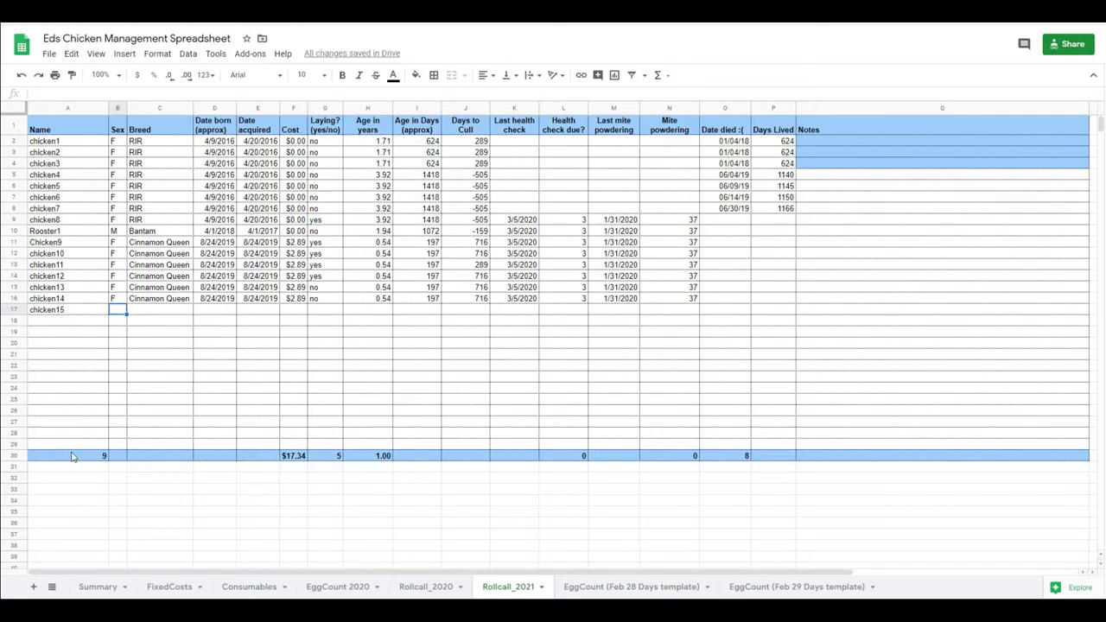
click(97, 587)
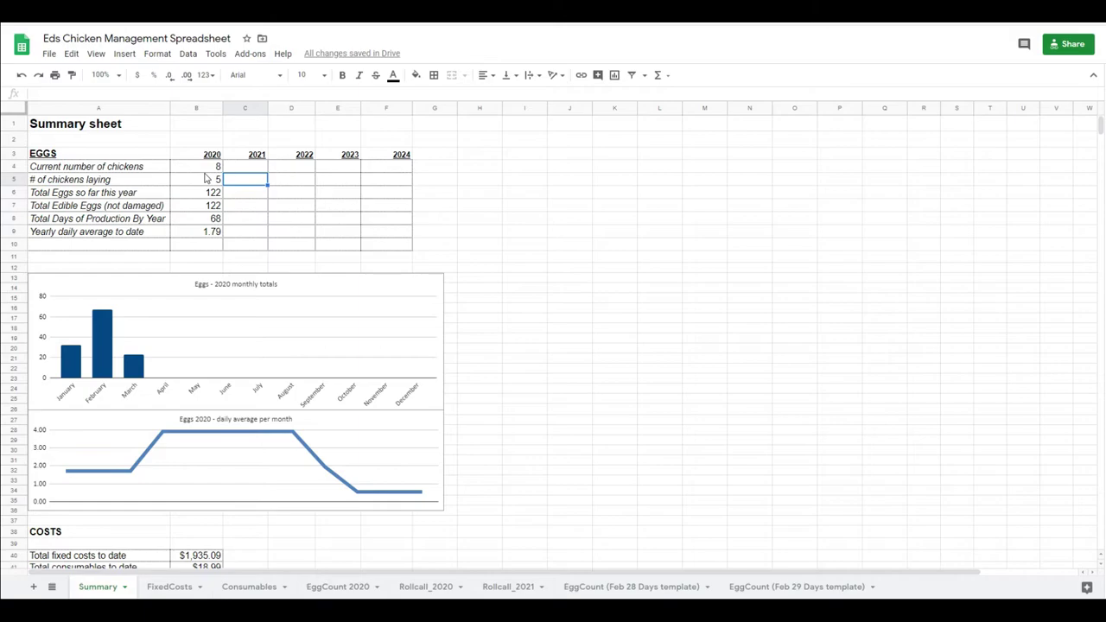
Copy B4's chicken-count formula into C4, changing its reference to Rollcall_2021.
click(207, 168)
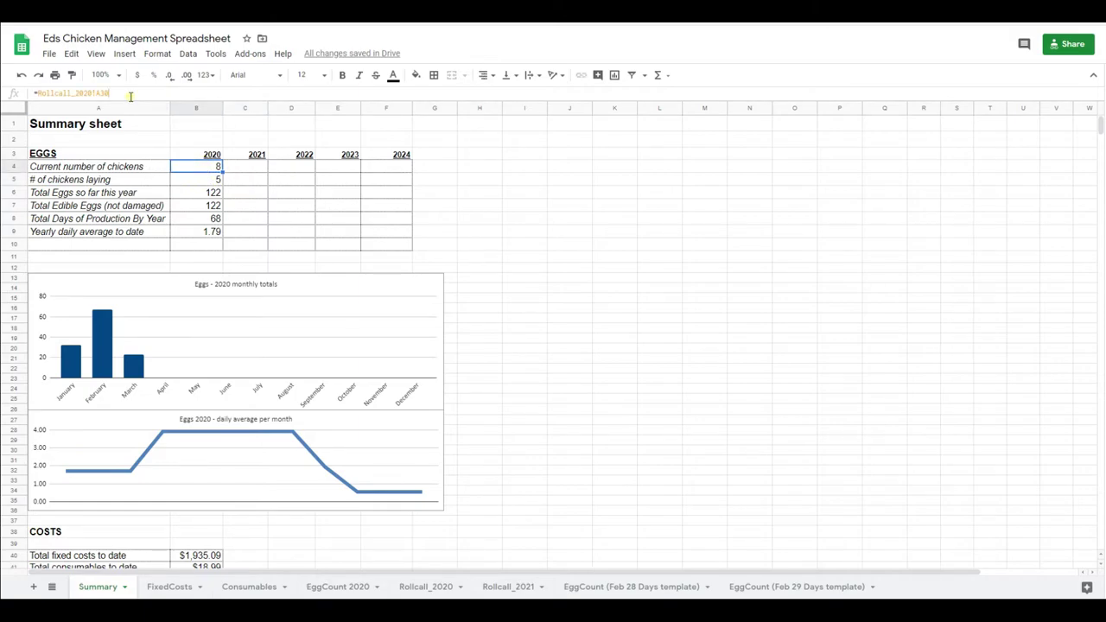
drag(130, 96, 39, 96)
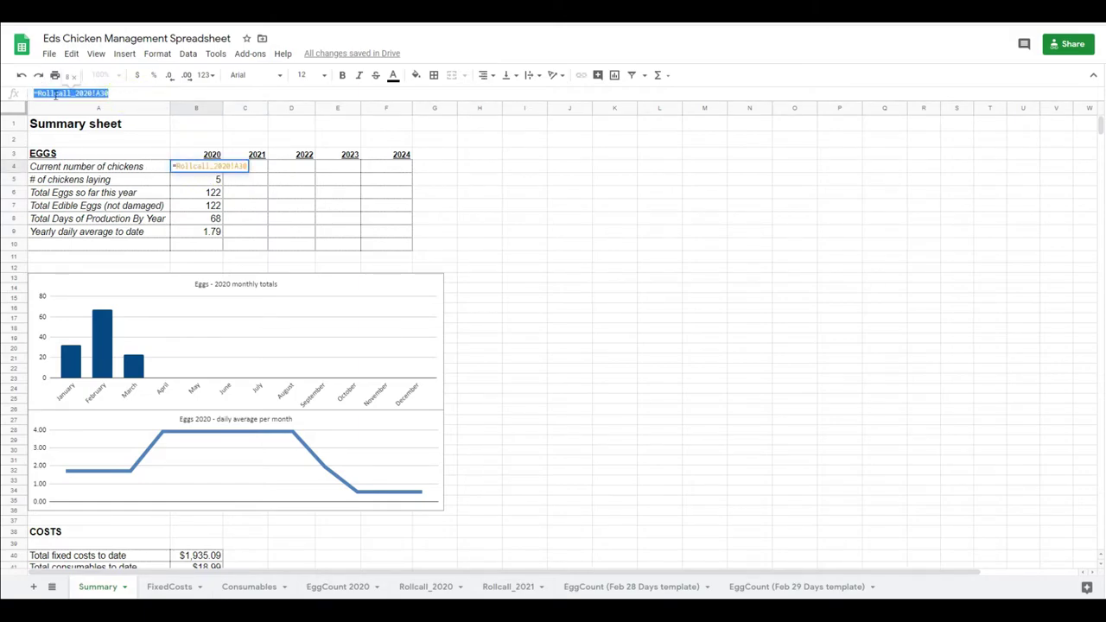
right_click(56, 95)
click(71, 136)
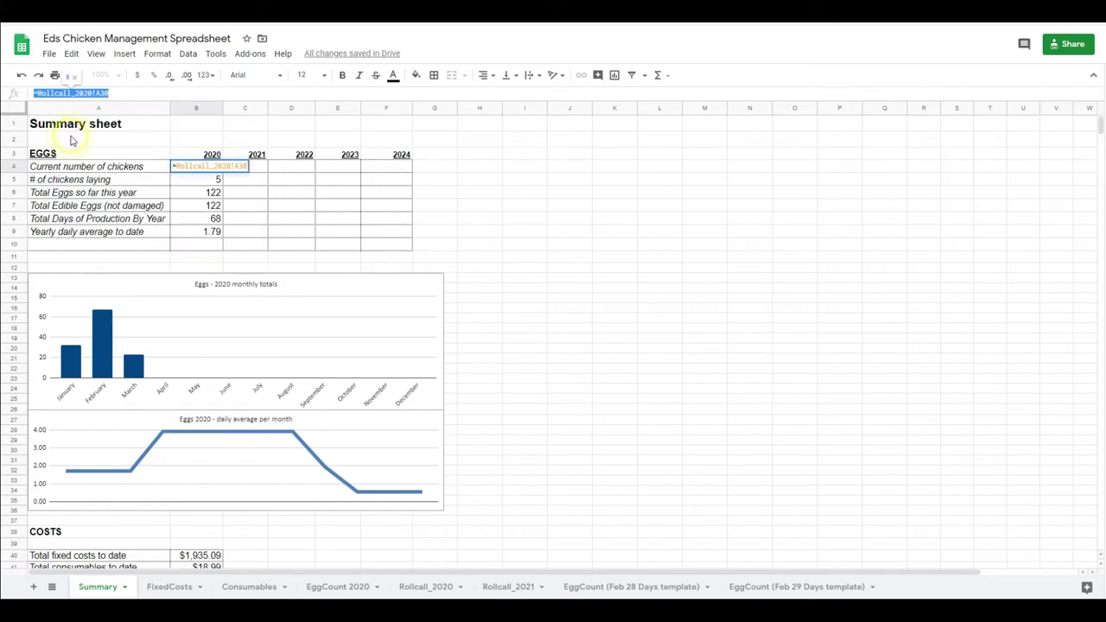
click(251, 167)
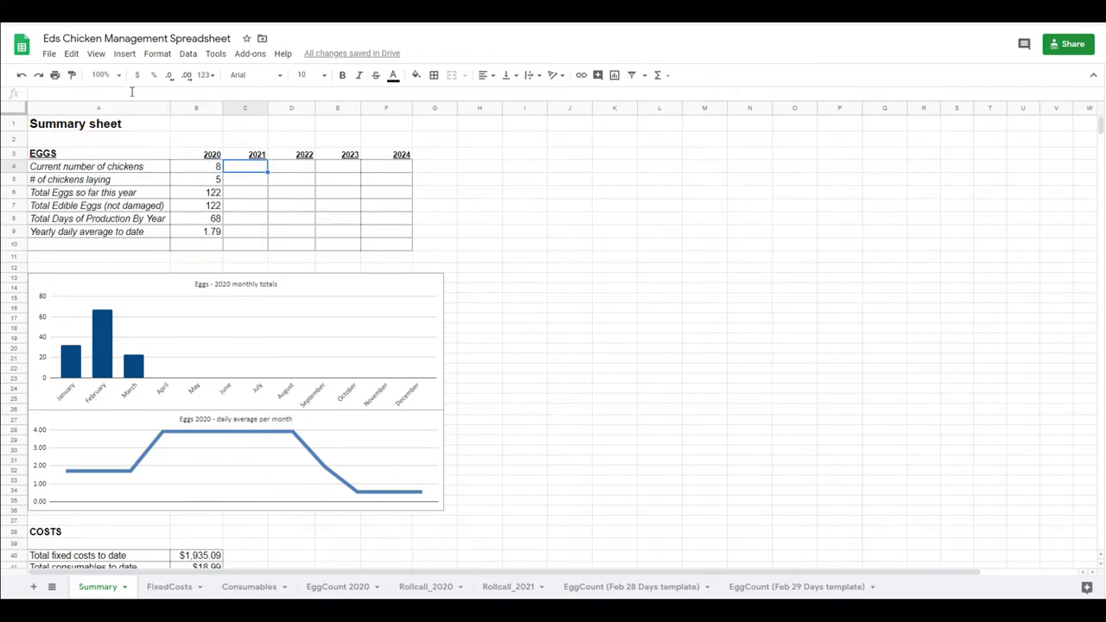
click(131, 91)
right_click(130, 93)
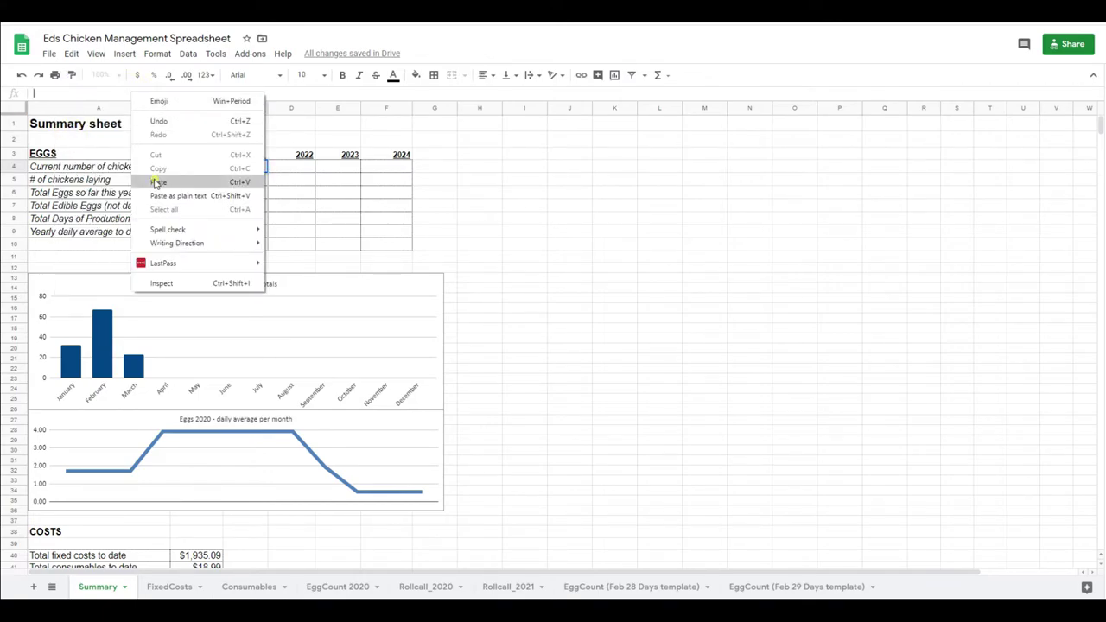
click(156, 183)
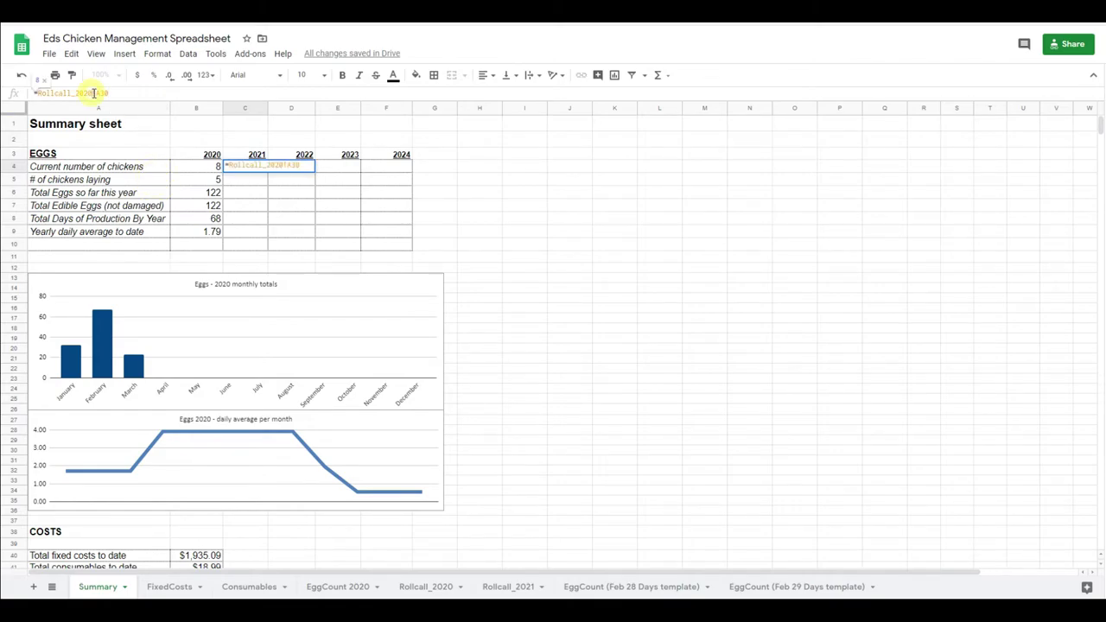
key(BackSpace)
text(1)
key(Return)
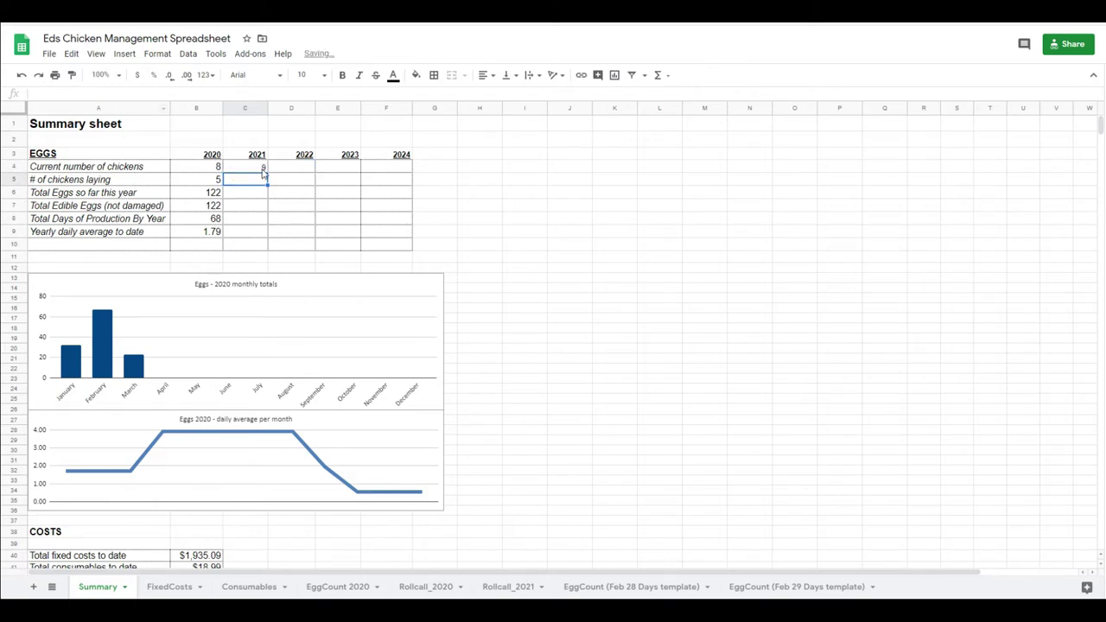
Clear the formula from C4 again and select B5 to view the laying-count formula.
click(263, 168)
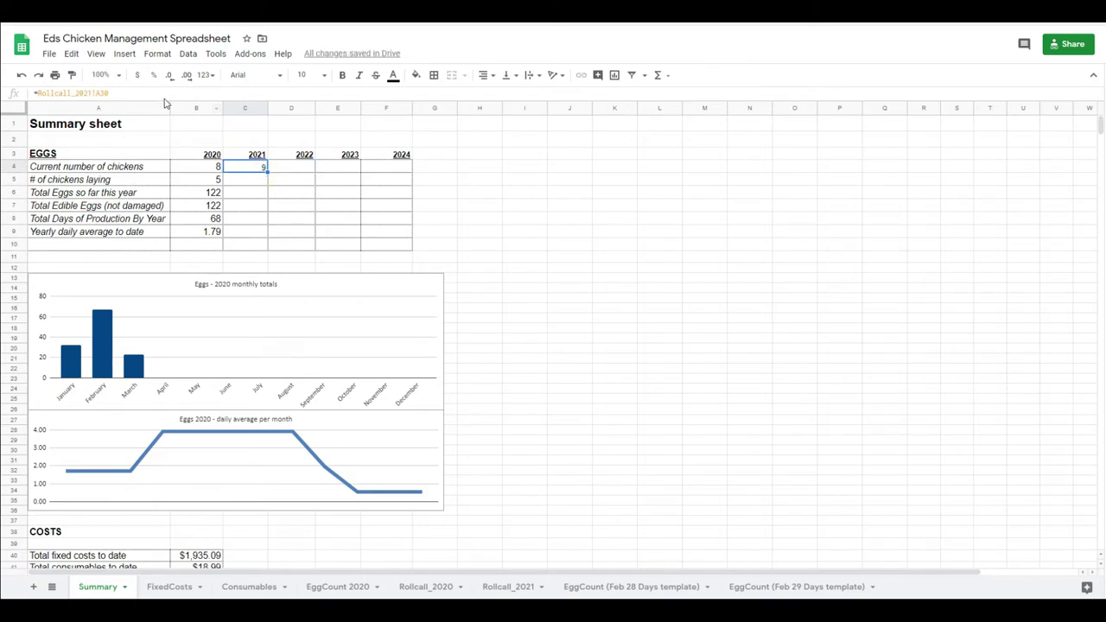
drag(151, 94, 25, 95)
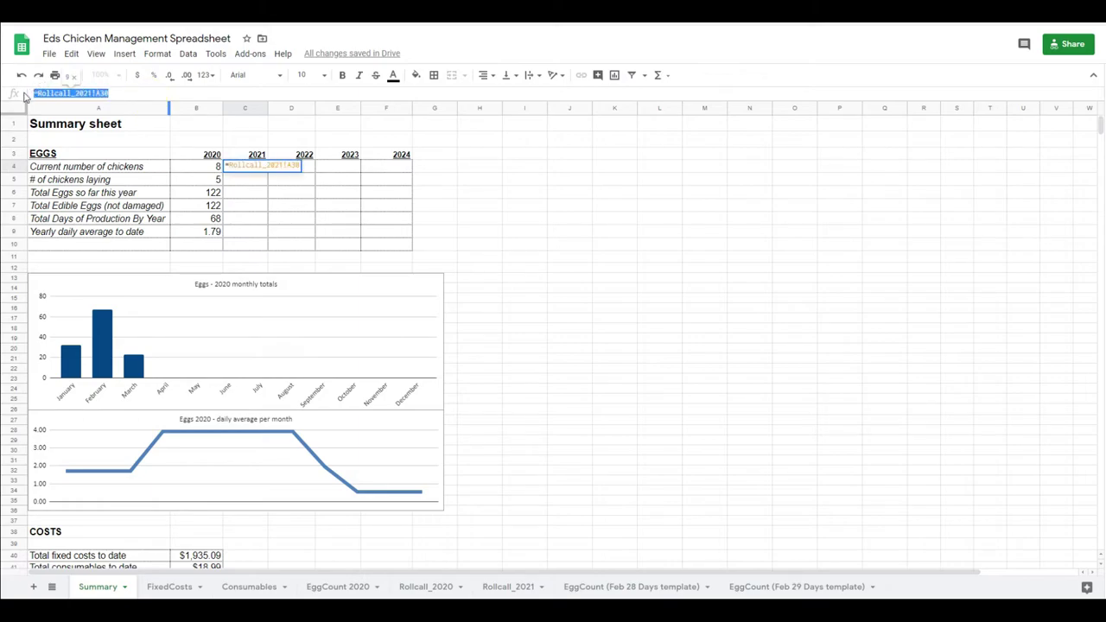
key(BackSpace)
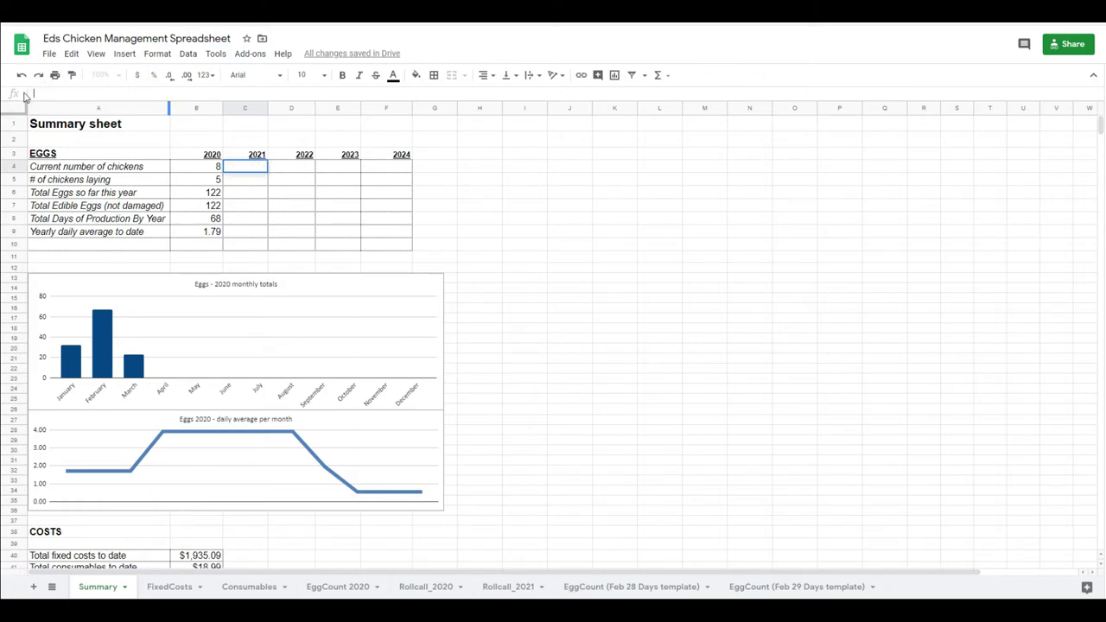
click(234, 180)
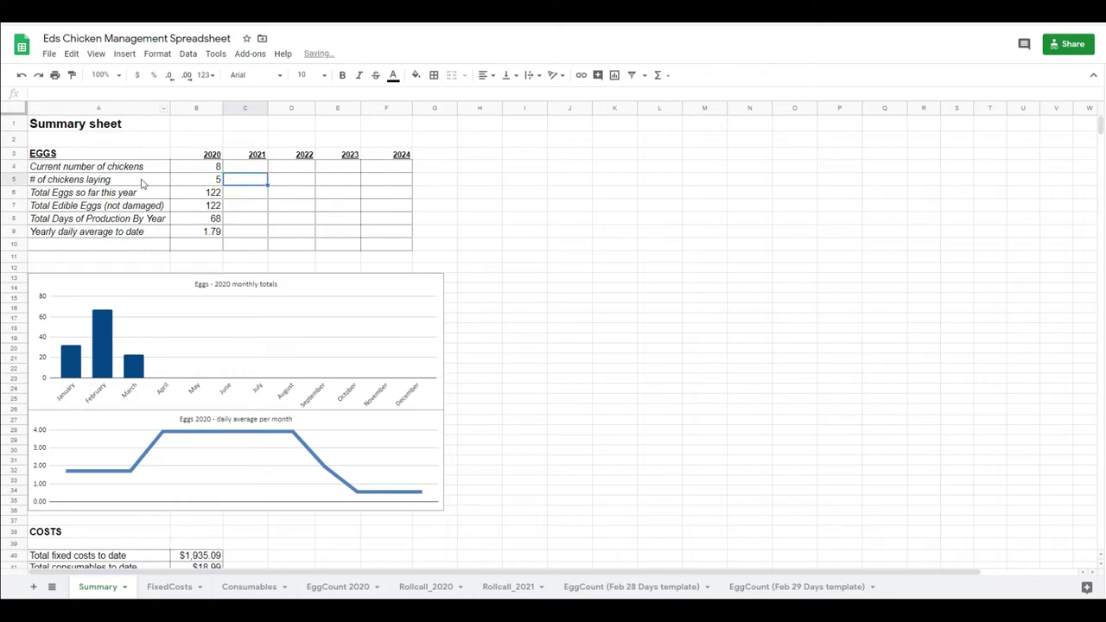
click(203, 180)
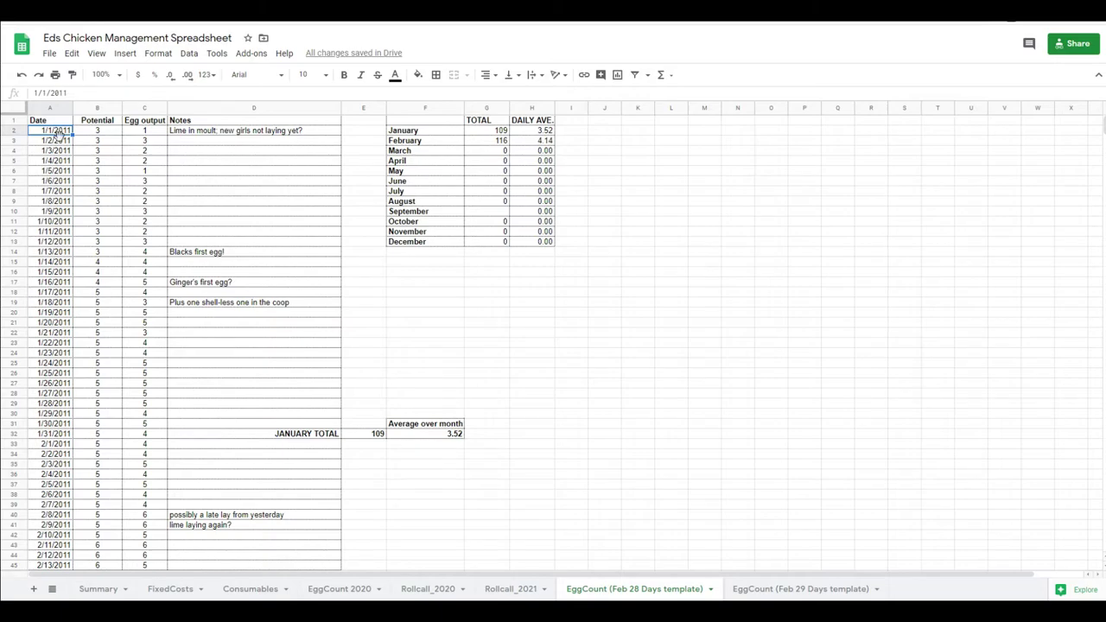
Change the first two dates from 1/1/2011 and 1/2/2011 to 1/1/2021 and 1/2/2021, then select both.
click(61, 138)
click(55, 134)
click(70, 92)
key(BackSpace)
key(BackSpace)
text(21)
key(Return)
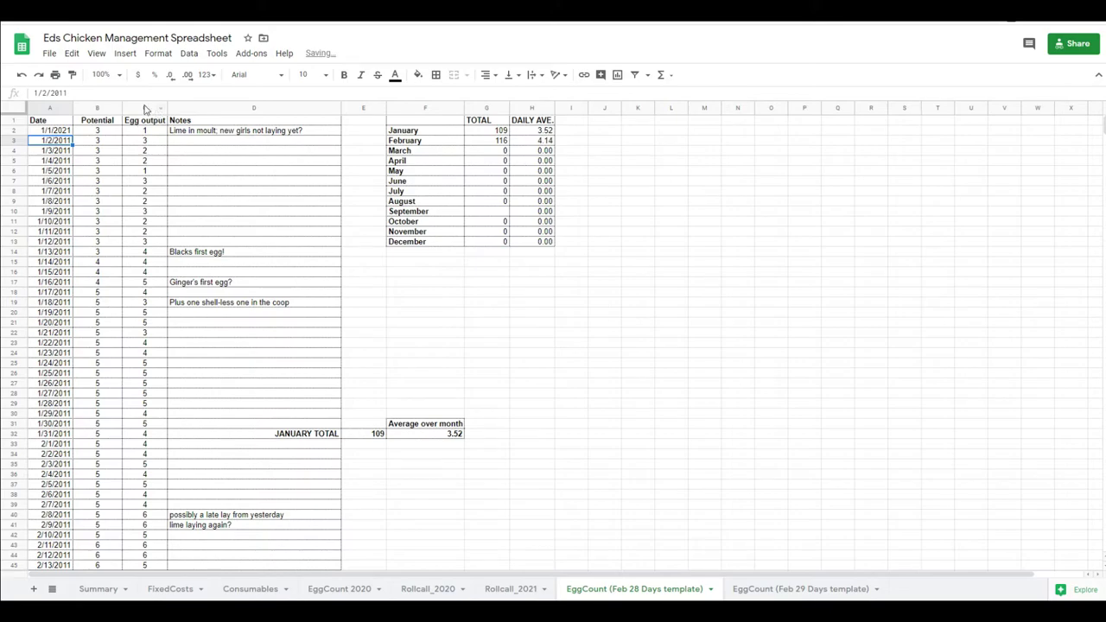
click(102, 93)
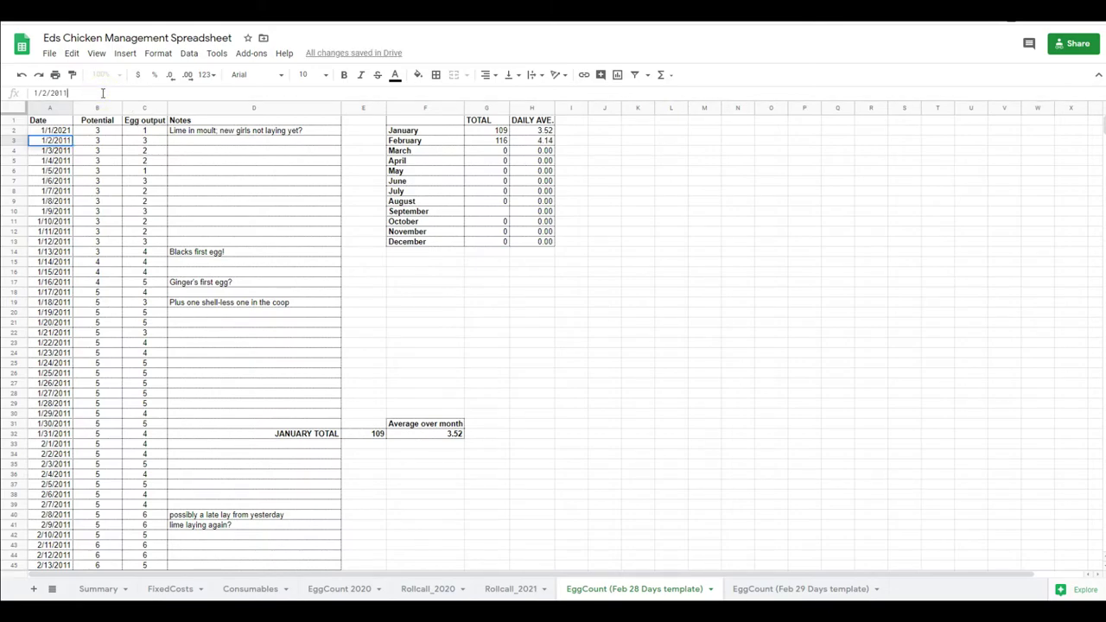
key(BackSpace)
key(BackSpace)
text(21)
key(Return)
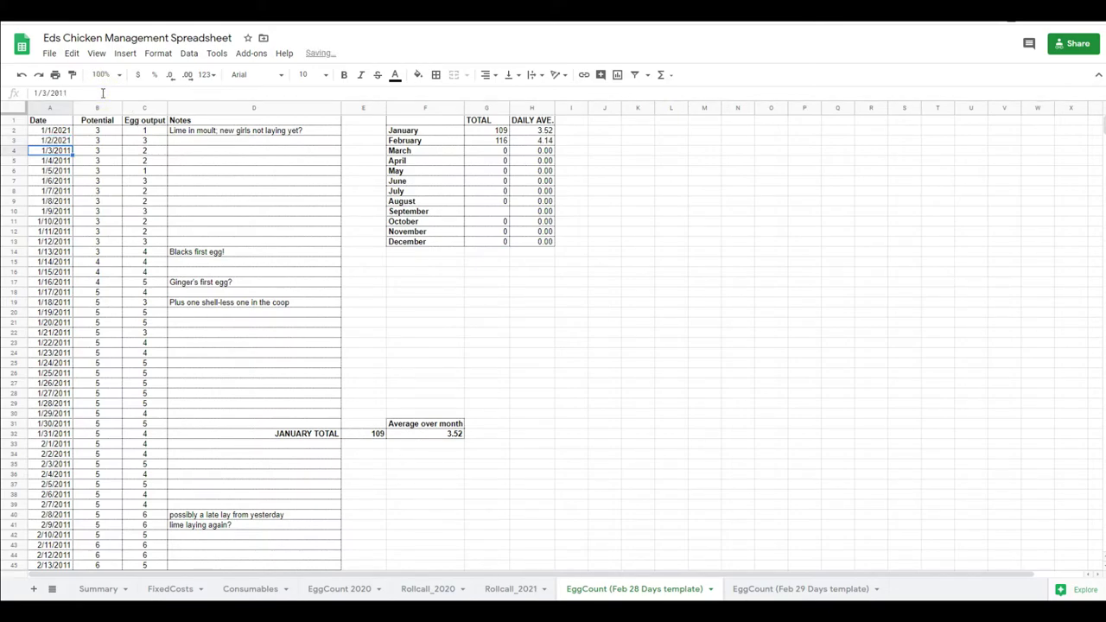
click(66, 131)
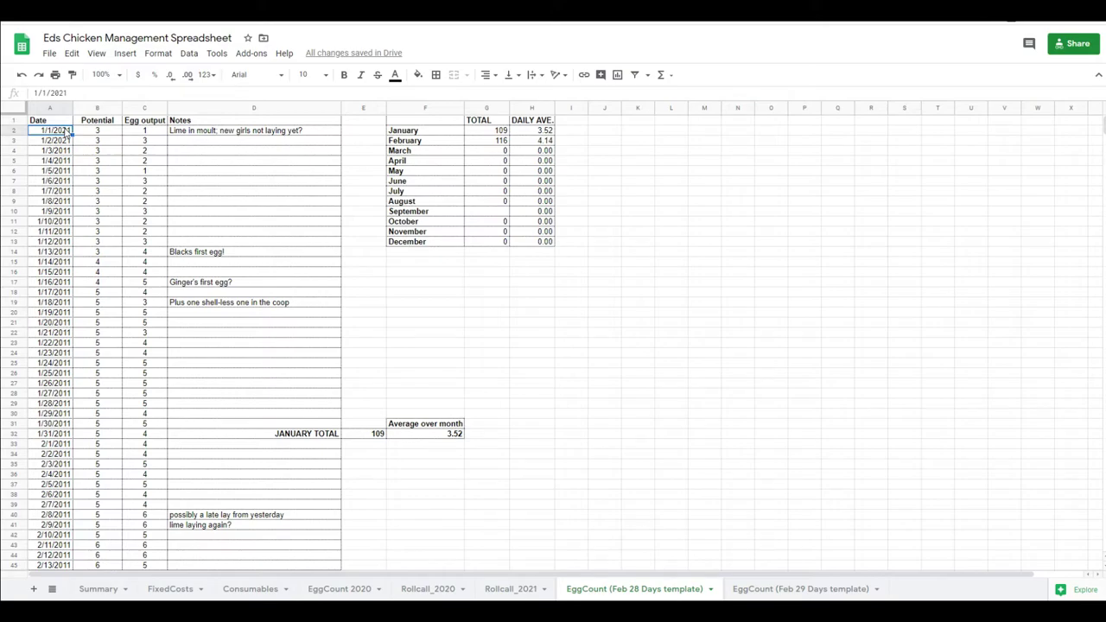
shift+click(66, 145)
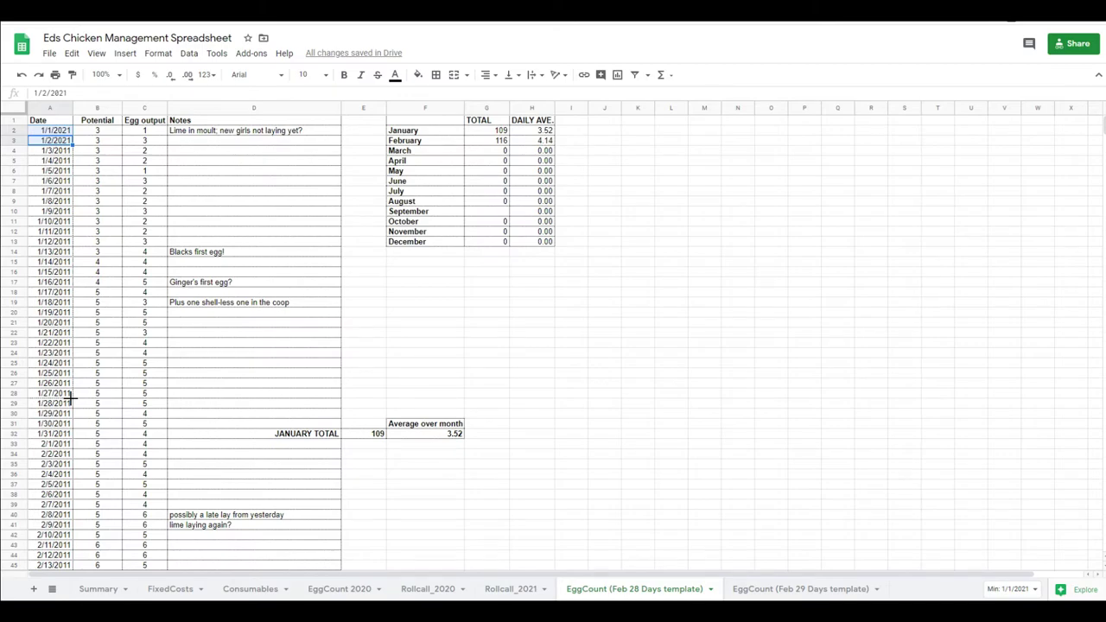
Extend the 2021 date series down the EggCount template through 4/29/2021.
drag(72, 398, 72, 397)
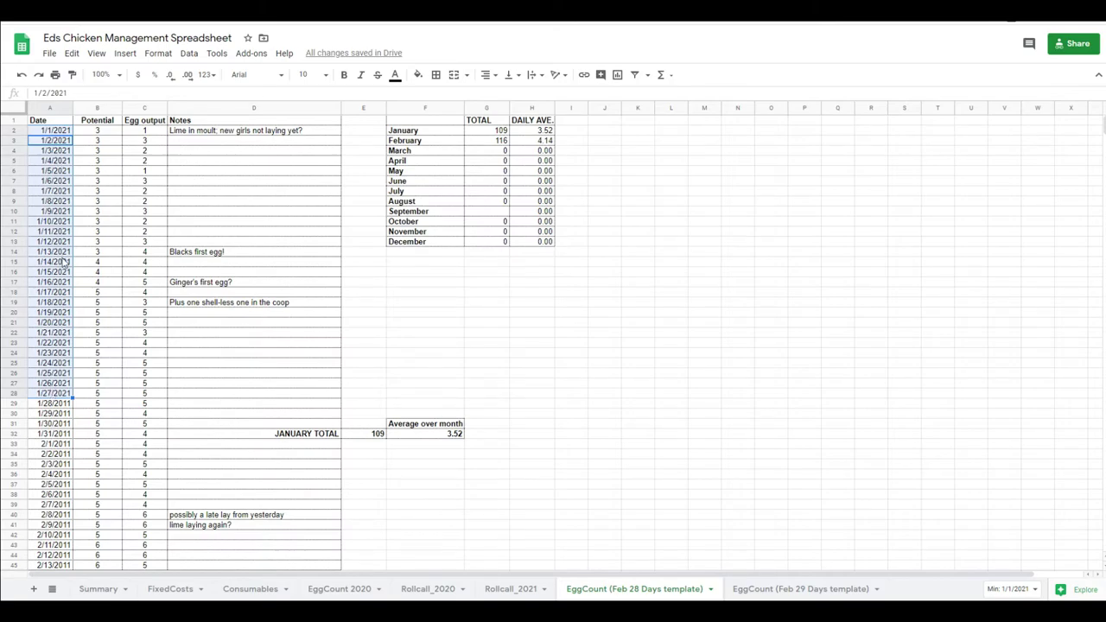
scroll(124, 370, down, 2)
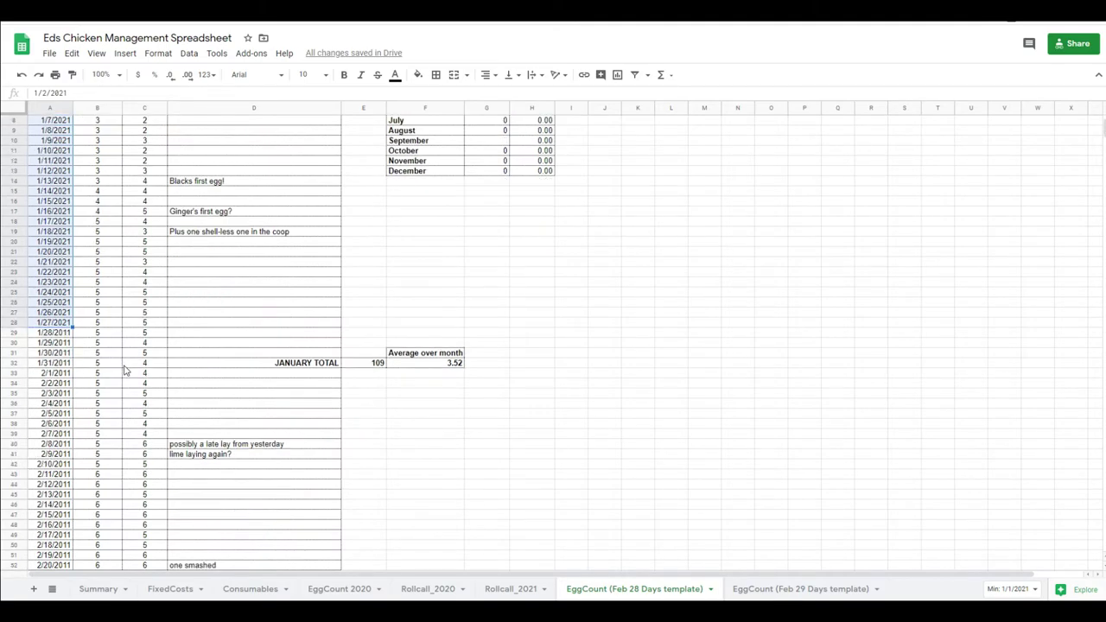
scroll(123, 369, down, 1)
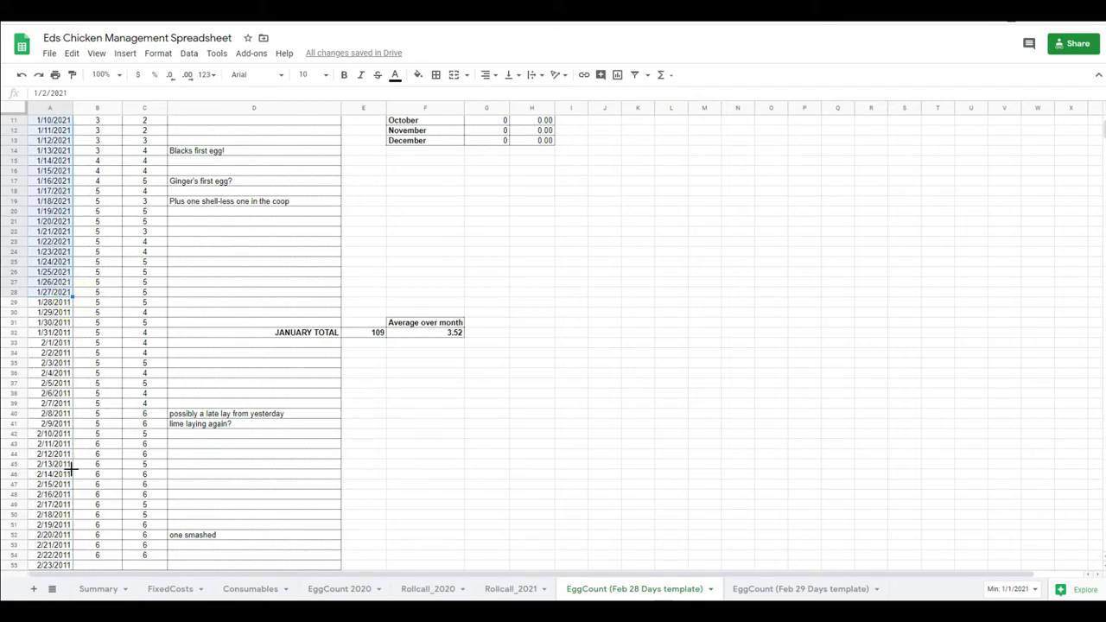
drag(73, 467, 70, 466)
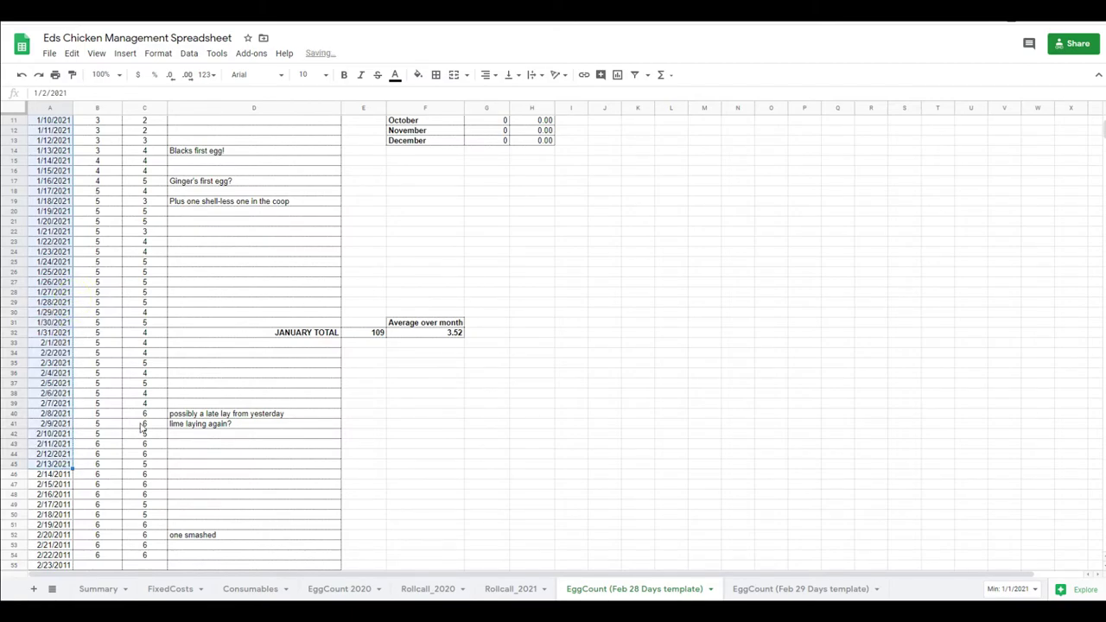
scroll(142, 428, down, 8)
scroll(143, 427, down, 1)
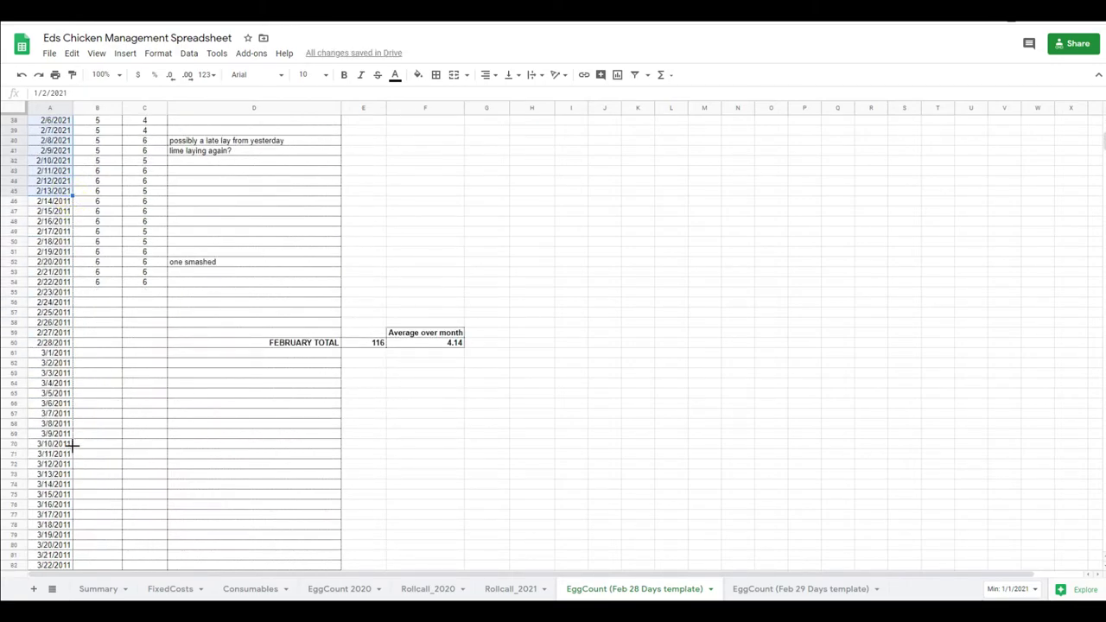
drag(72, 463, 69, 461)
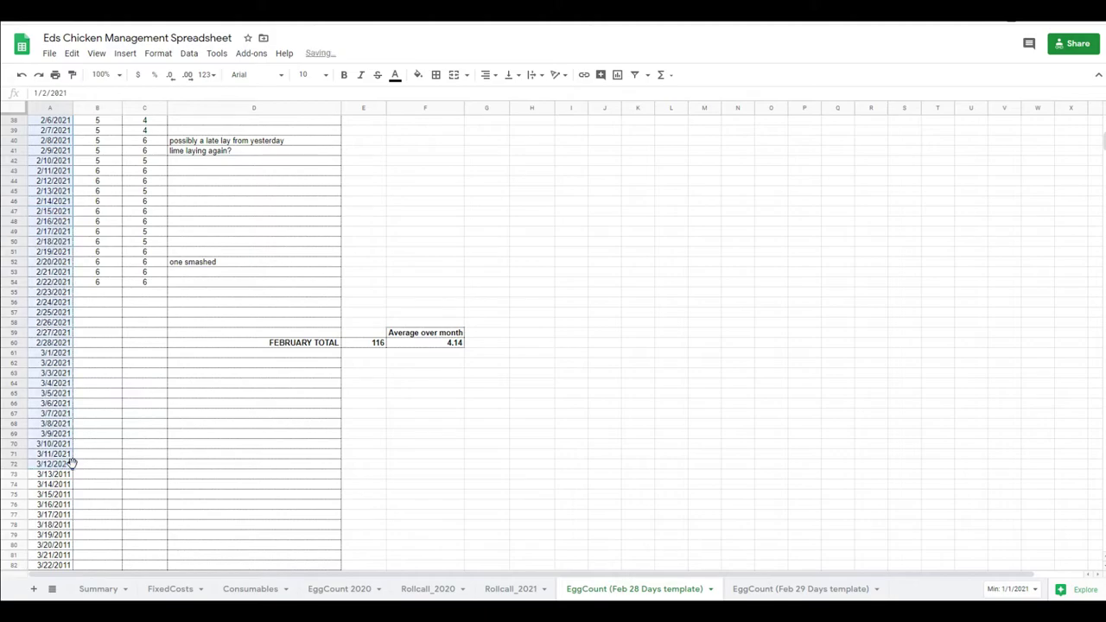
scroll(73, 415, down, 10)
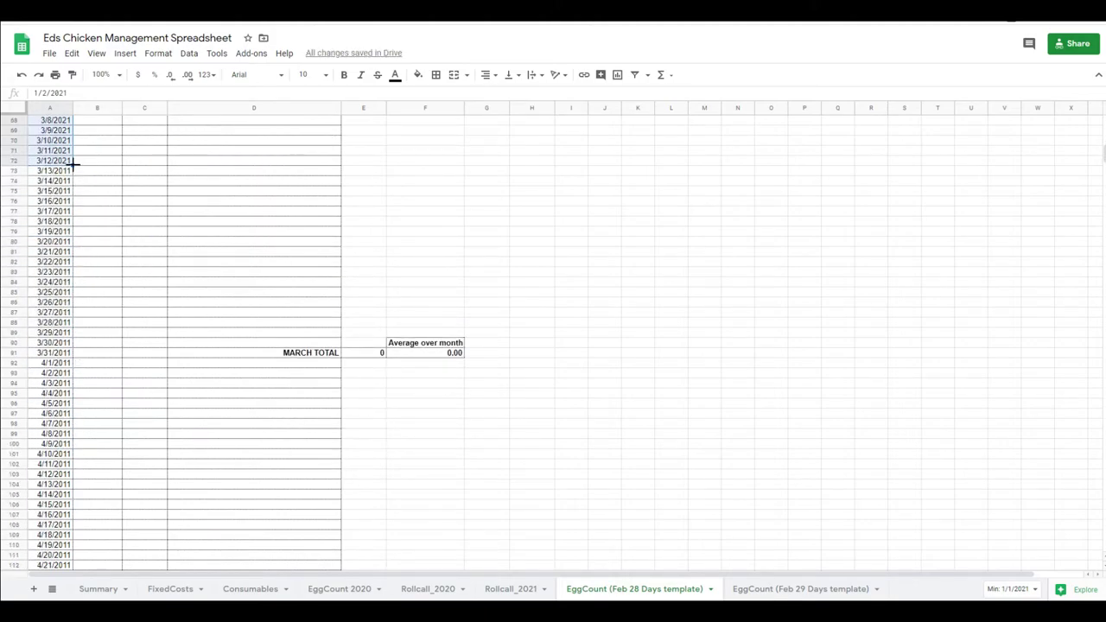
drag(72, 164, 86, 429)
scroll(113, 380, down, 7)
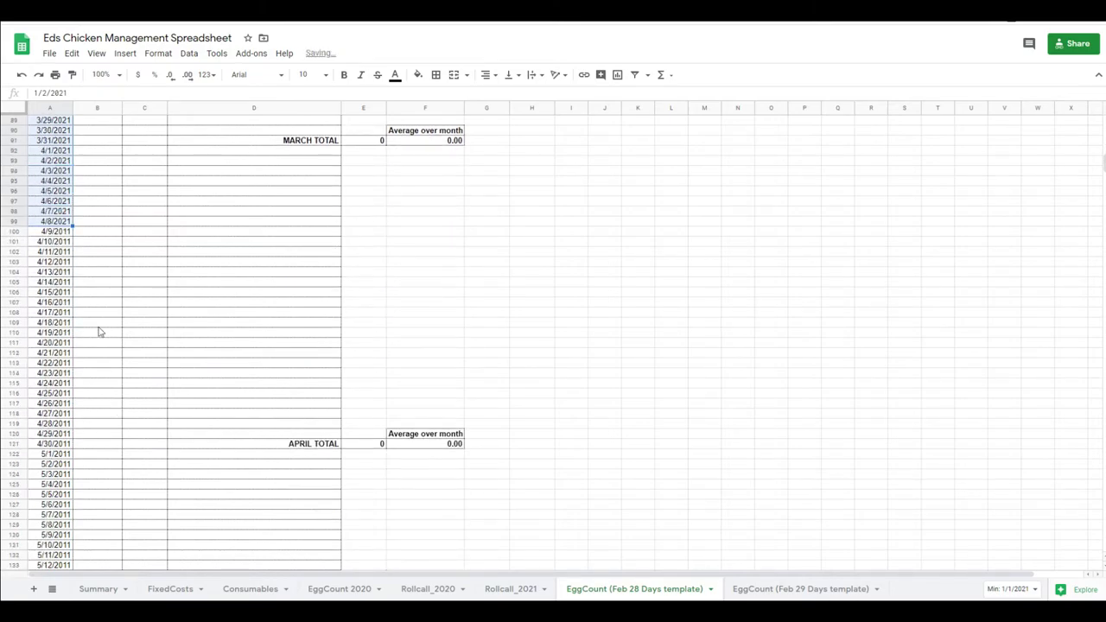
drag(73, 226, 74, 435)
Continue filling the 2021 dates through 8/9/2021 and on to 9/10/2021.
scroll(92, 413, down, 7)
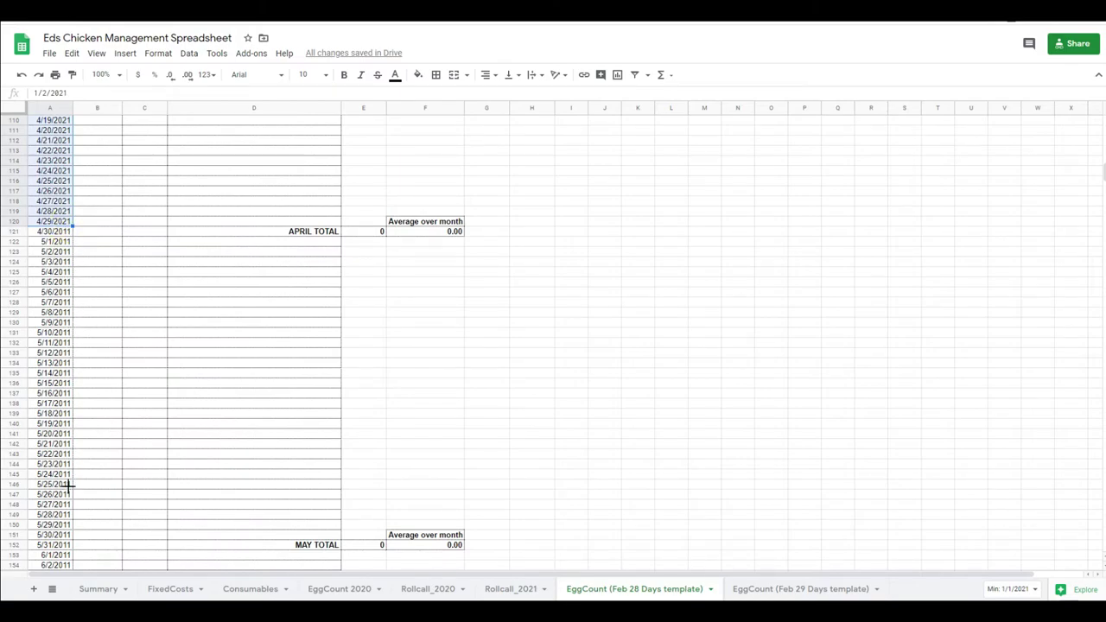
drag(71, 517, 73, 516)
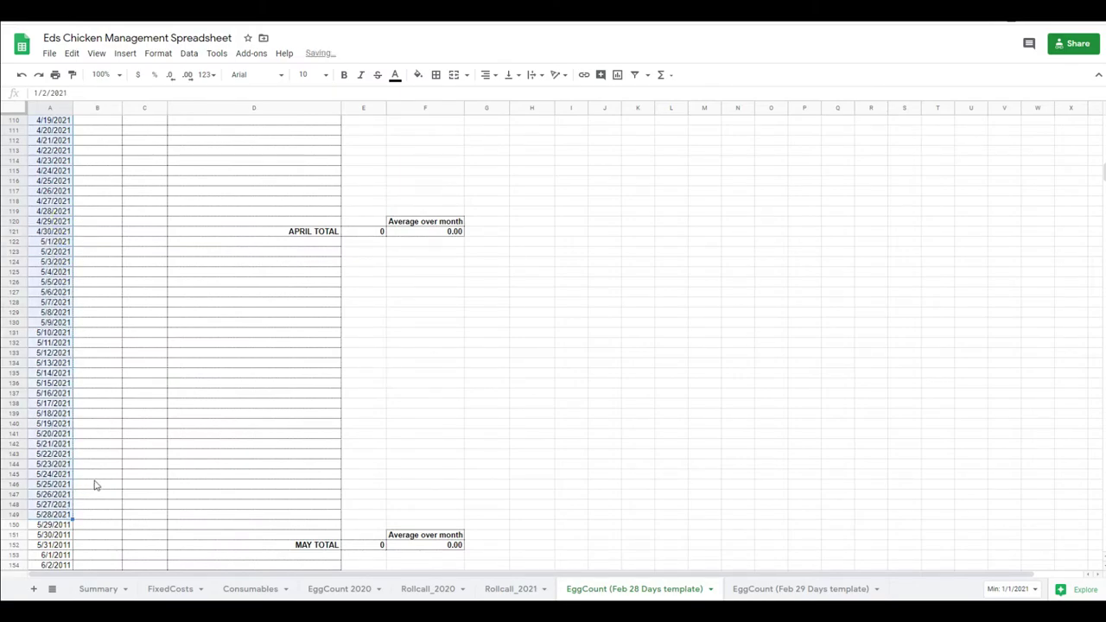
scroll(94, 482, down, 6)
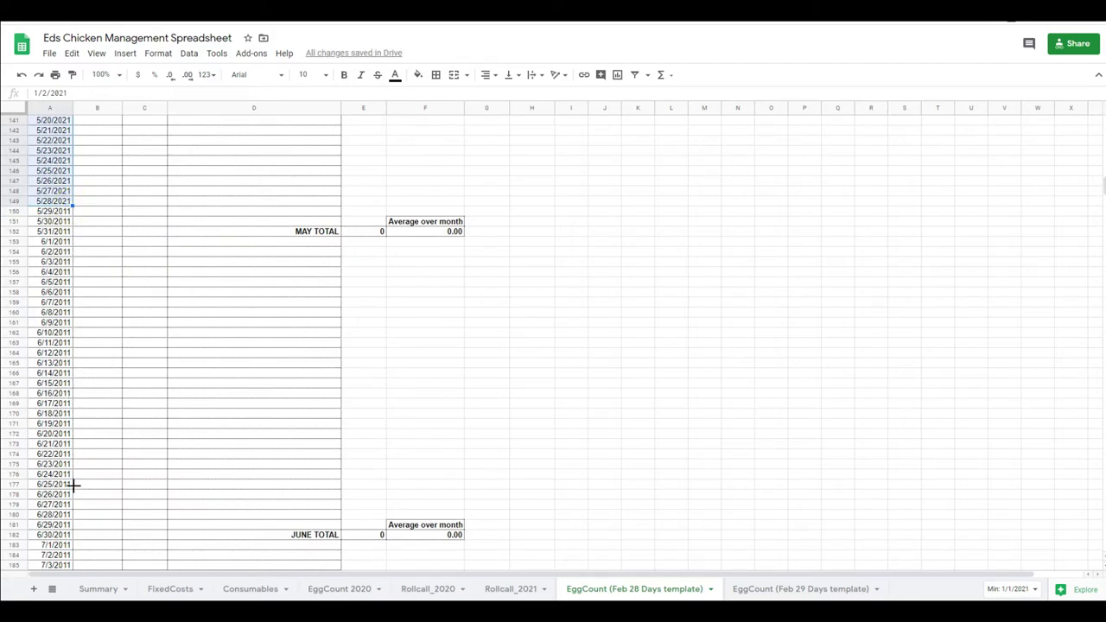
drag(75, 549, 74, 549)
scroll(107, 484, down, 6)
scroll(107, 483, down, 2)
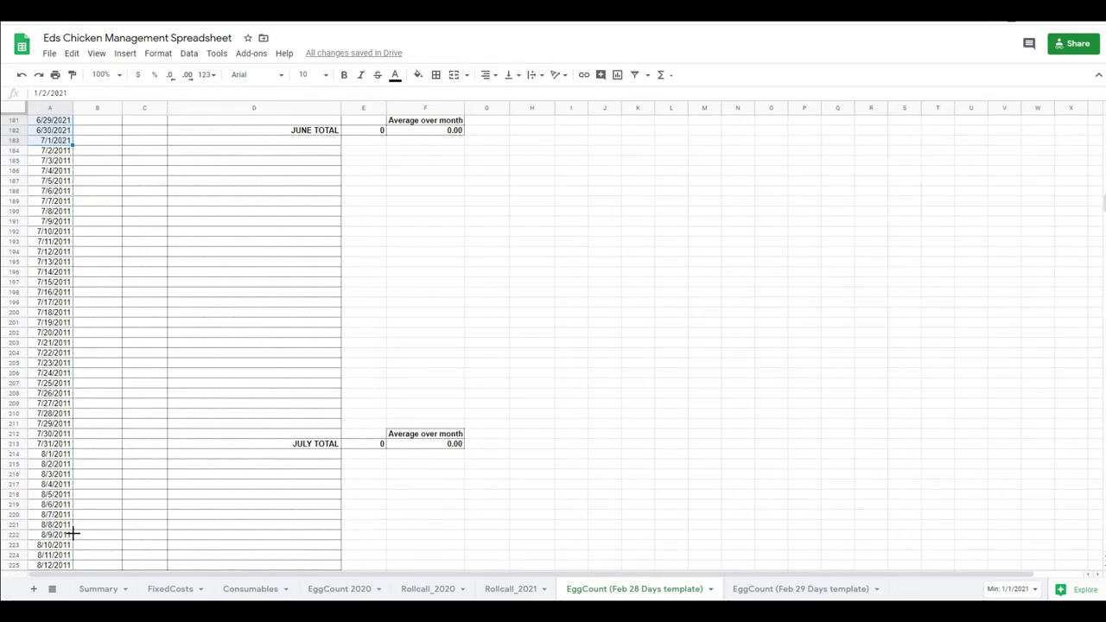
drag(73, 534, 74, 534)
scroll(128, 441, down, 6)
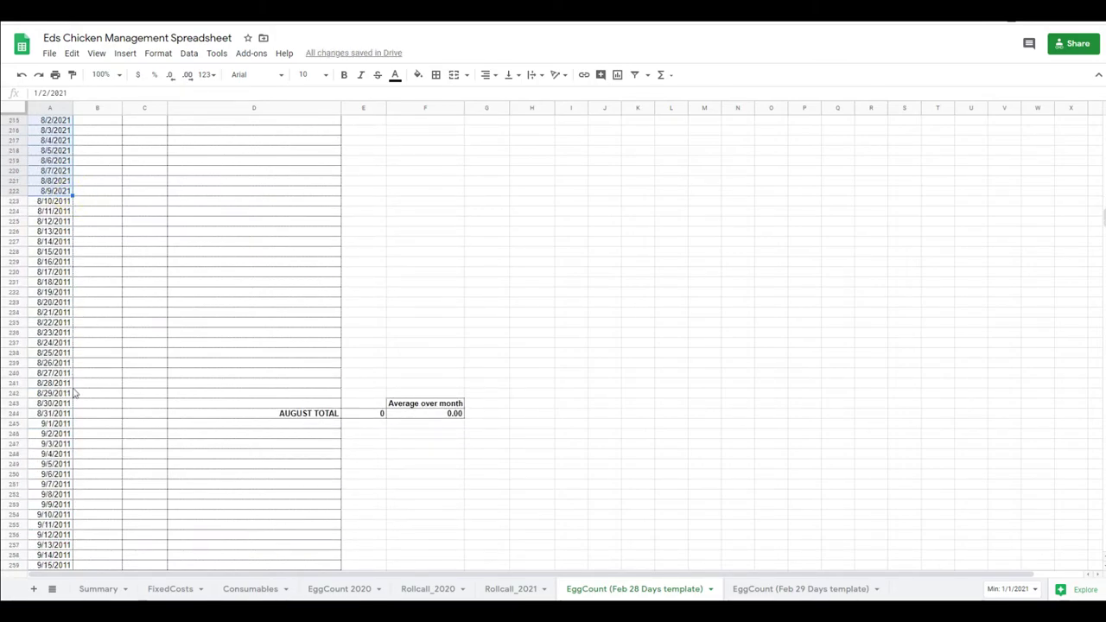
drag(74, 393, 74, 511)
Fill the remaining autumn and December dates down to 12/31/2021 at the December total row.
scroll(142, 414, down, 1)
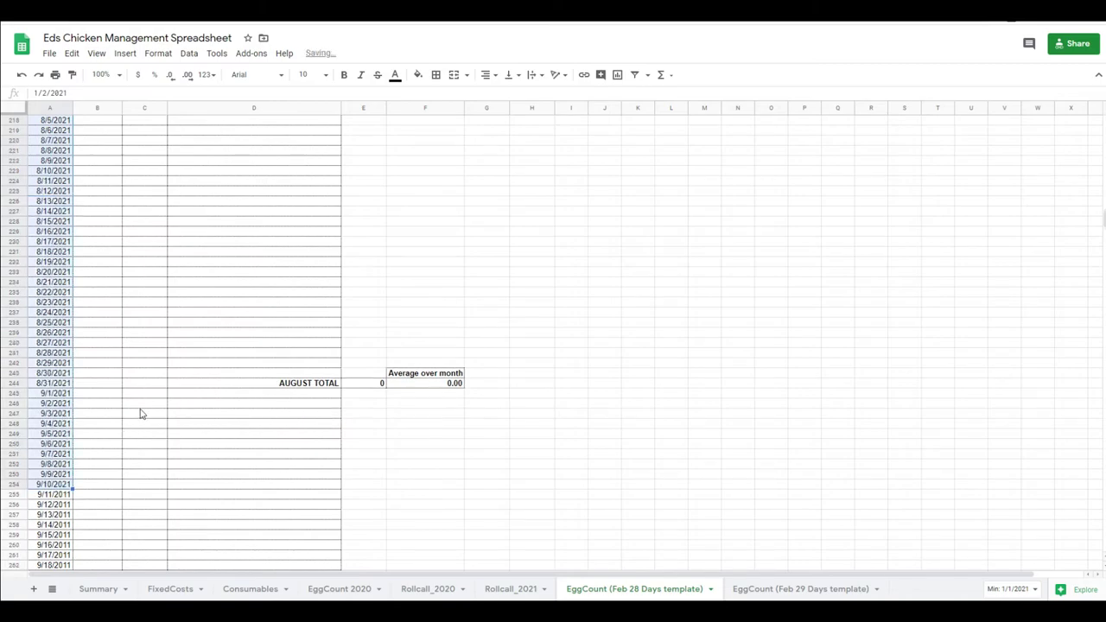
scroll(141, 414, down, 12)
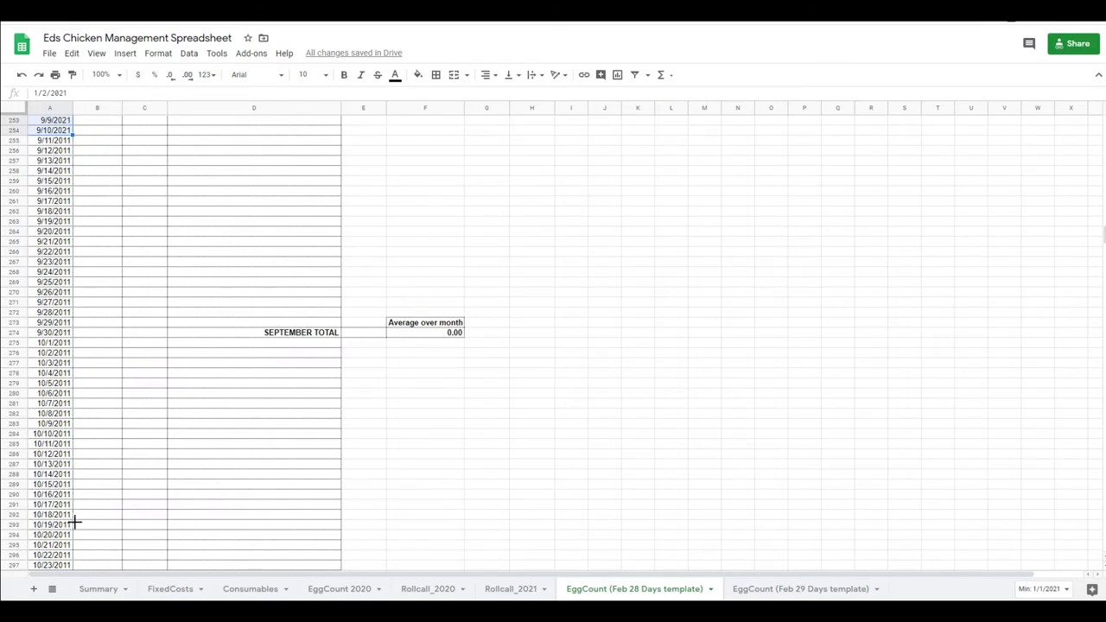
drag(75, 522, 75, 521)
scroll(98, 452, down, 10)
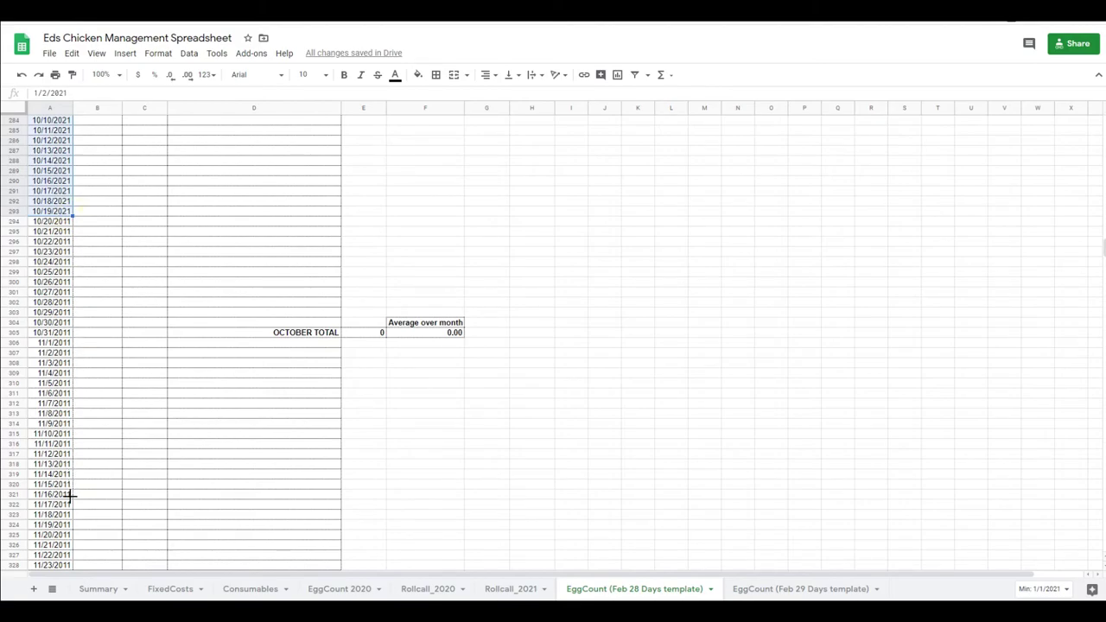
drag(99, 422, 101, 422)
scroll(101, 423, down, 12)
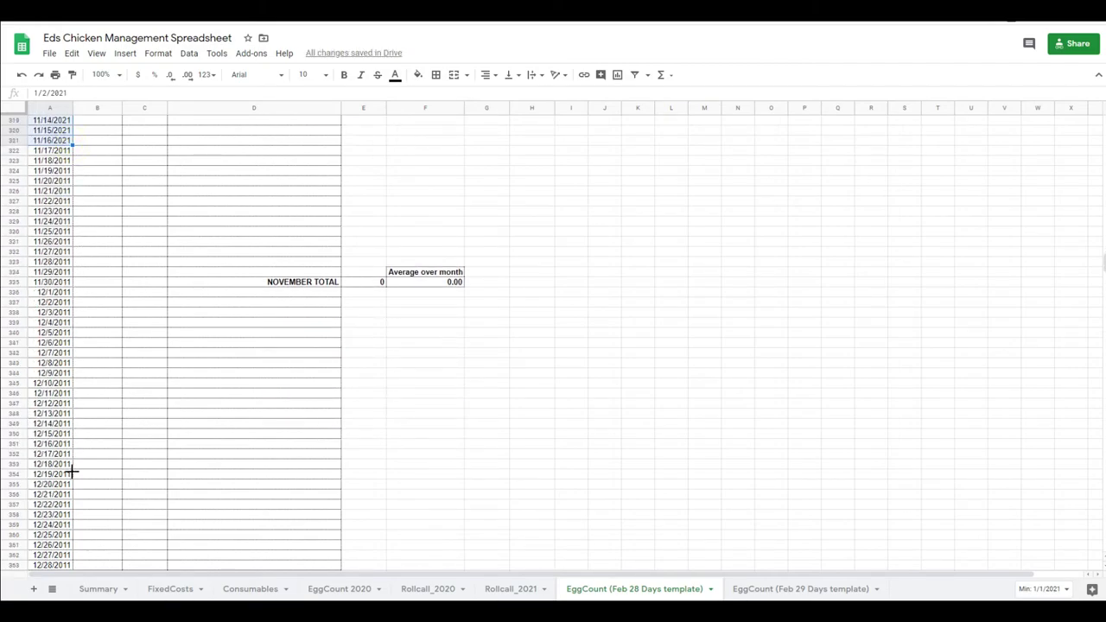
drag(74, 471, 74, 471)
scroll(74, 470, down, 5)
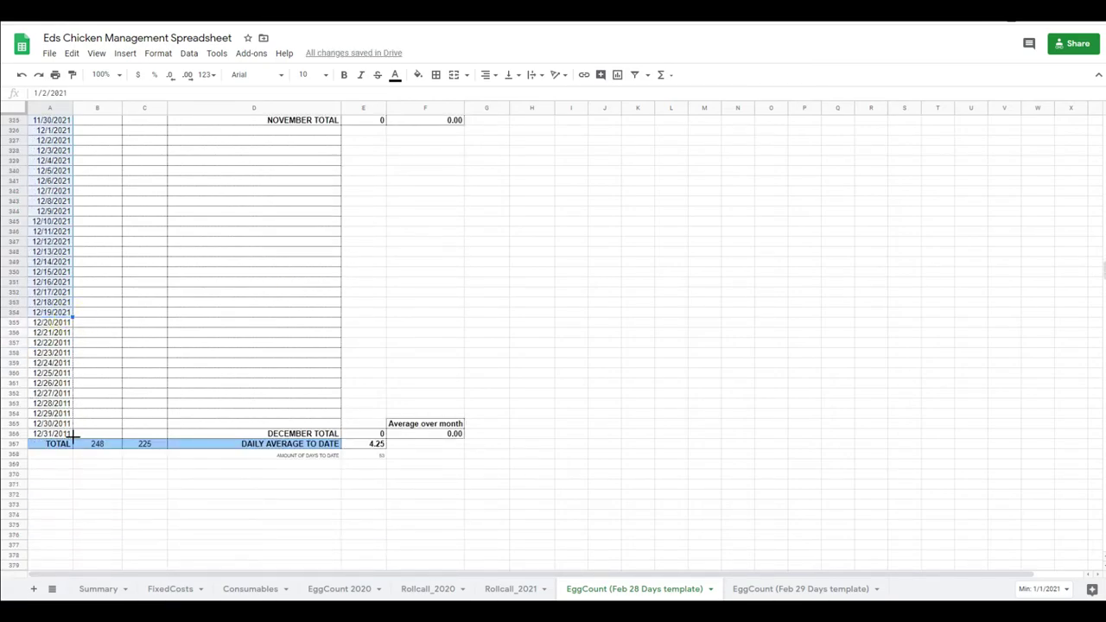
drag(72, 317, 73, 439)
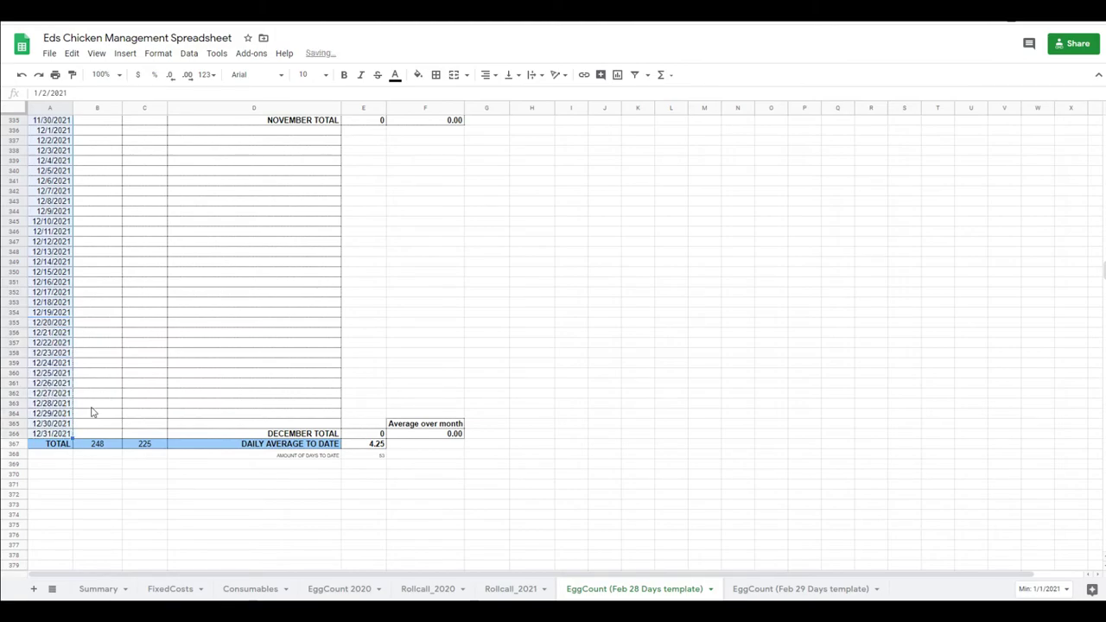
drag(102, 394, 102, 403)
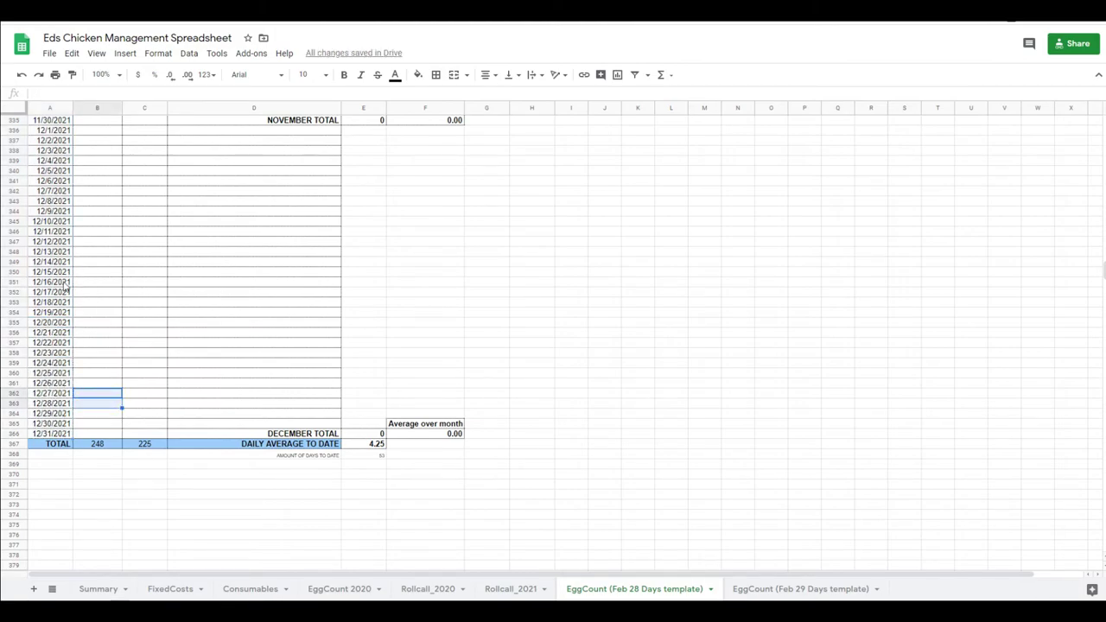
click(620, 590)
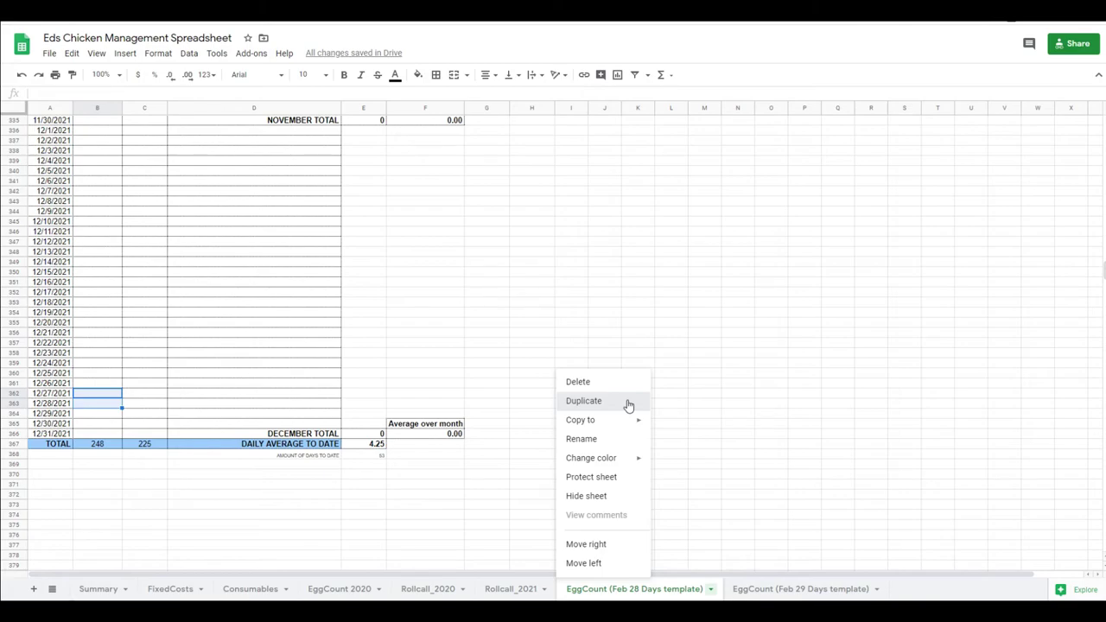
Duplicate the Feb 28 Days template sheet and rename the copy 'EggCount 2021'.
click(583, 401)
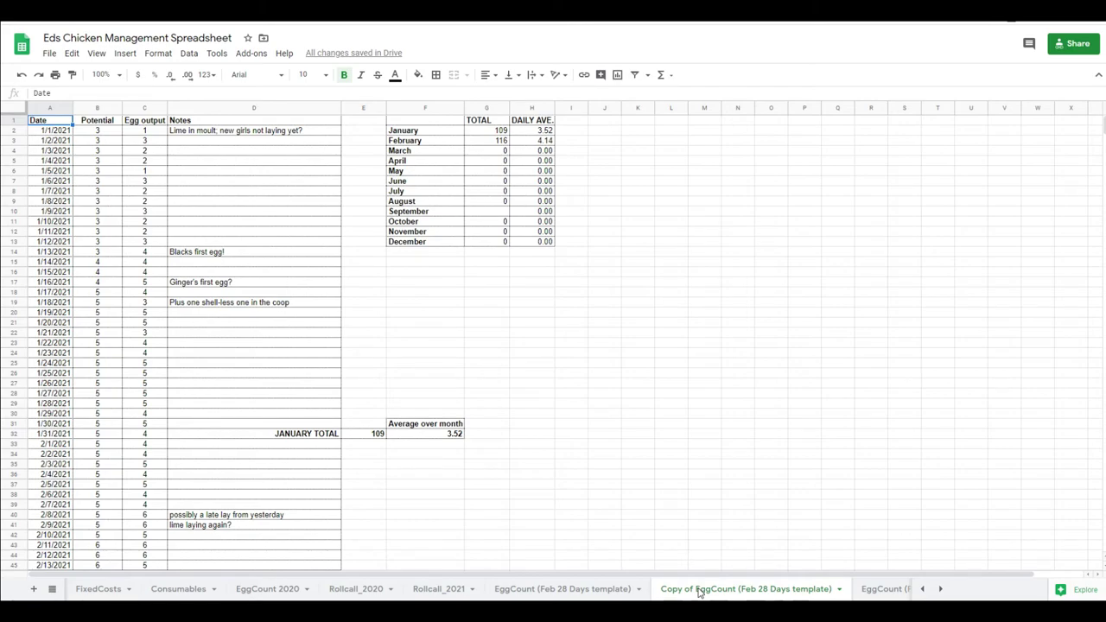
double_click(699, 589)
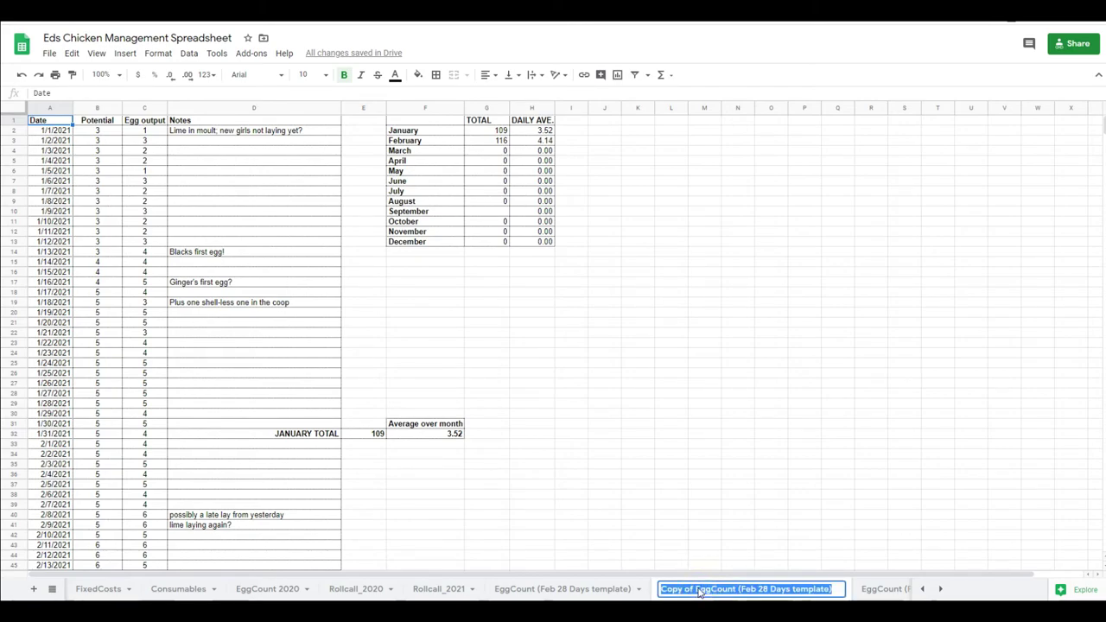
click(697, 590)
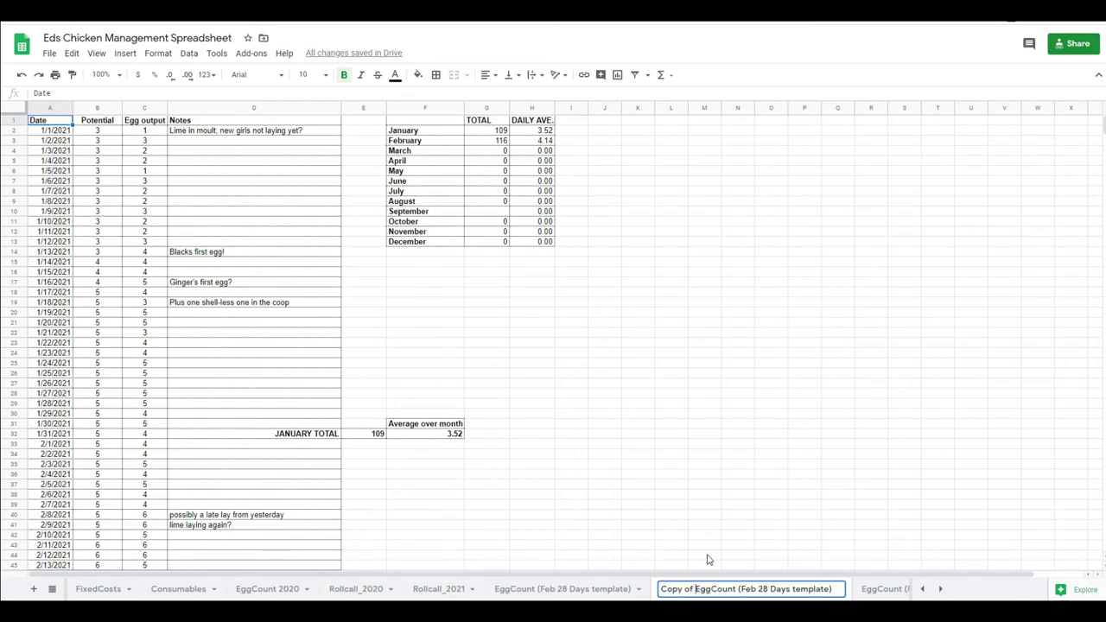
key(BackSpace)
key(BackSpace)
key(BackSpace)
key(BackSpace)
key(BackSpace)
key(BackSpace)
key(BackSpace)
key(BackSpace)
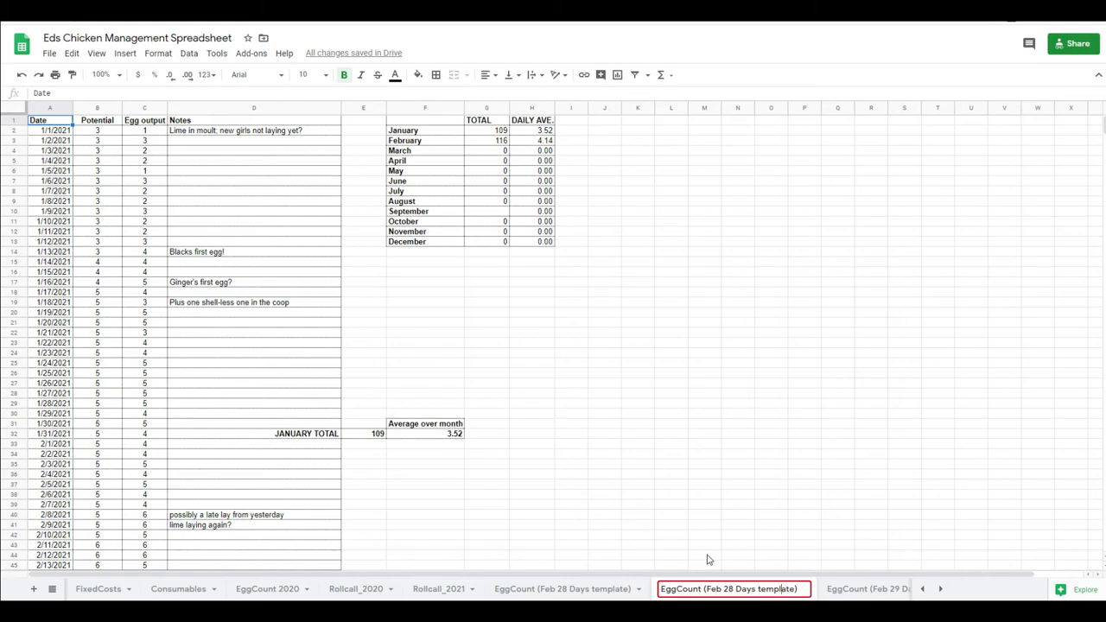
key(BackSpace)
key(BackSpace)
key(BackSpace)
key(BackSpace)
key(BackSpace)
key(BackSpace)
key(BackSpace)
key(BackSpace)
key(BackSpace)
key(BackSpace)
key(BackSpace)
key(BackSpace)
key(BackSpace)
key(BackSpace)
key(BackSpace)
key(BackSpace)
key(BackSpace)
key(BackSpace)
key(BackSpace)
key(BackSpace)
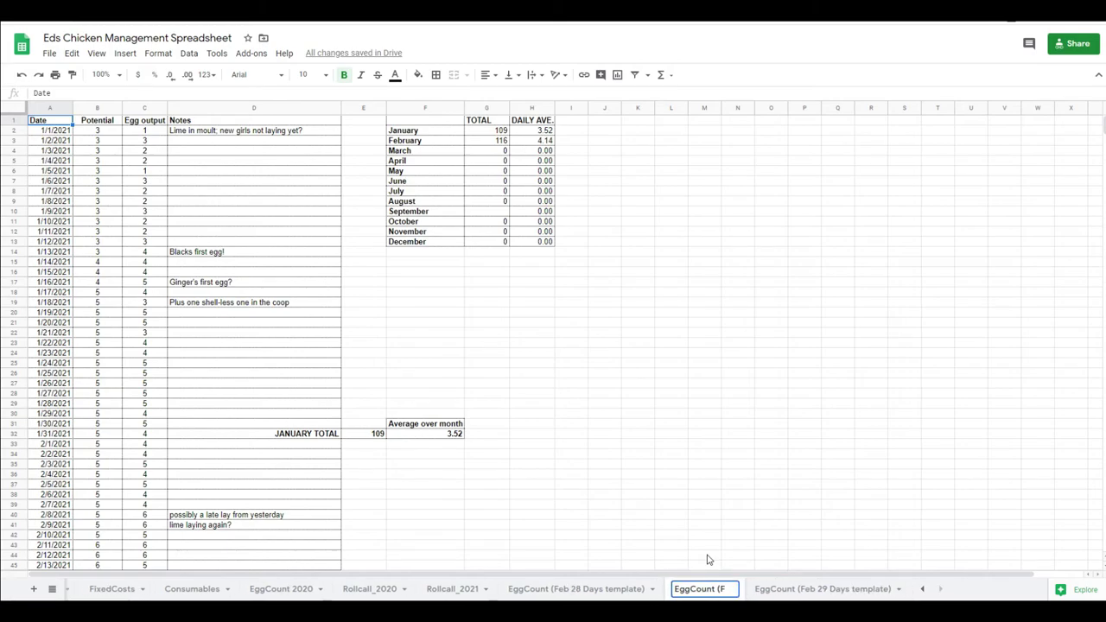
key(BackSpace)
key(BackSpace)
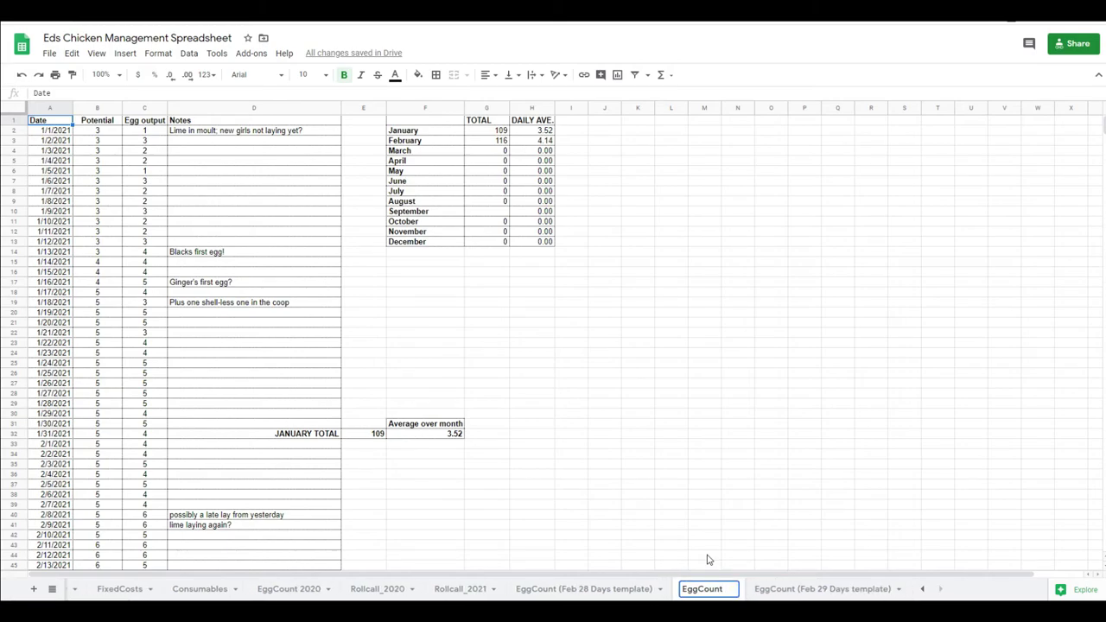
text(2021)
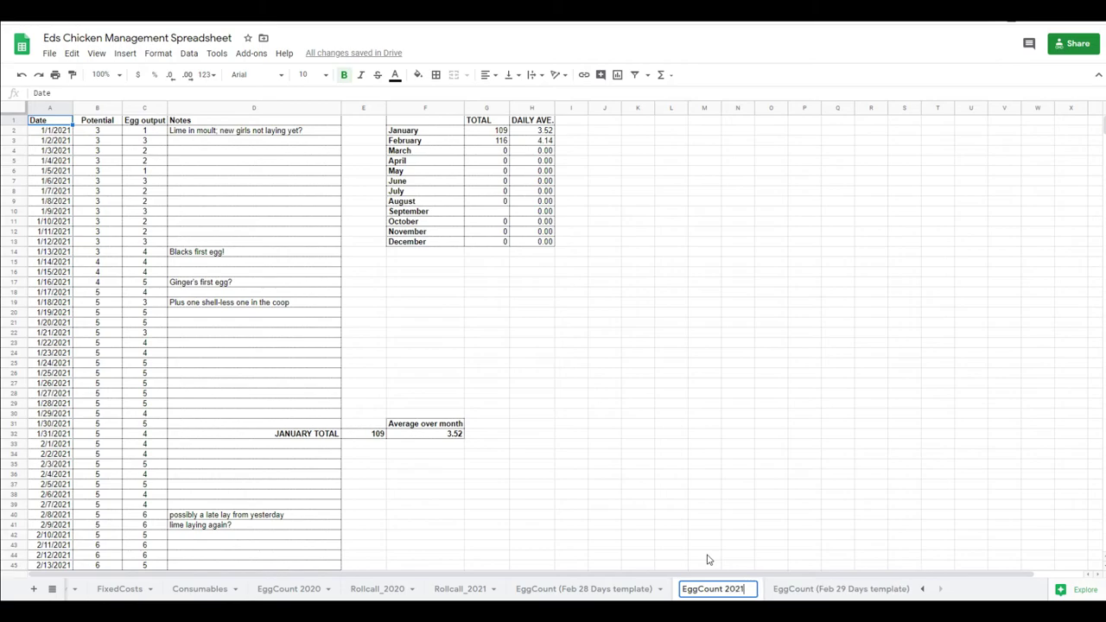
key(Return)
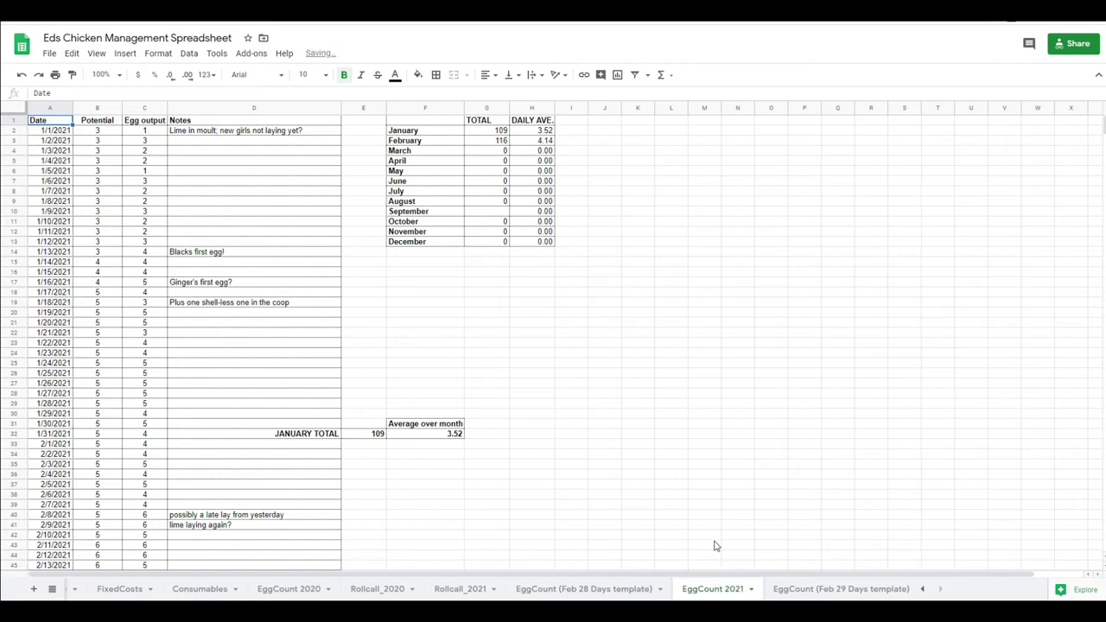
Move the EggCount 2021 tab left so it follows EggCount 2020.
drag(695, 593, 359, 599)
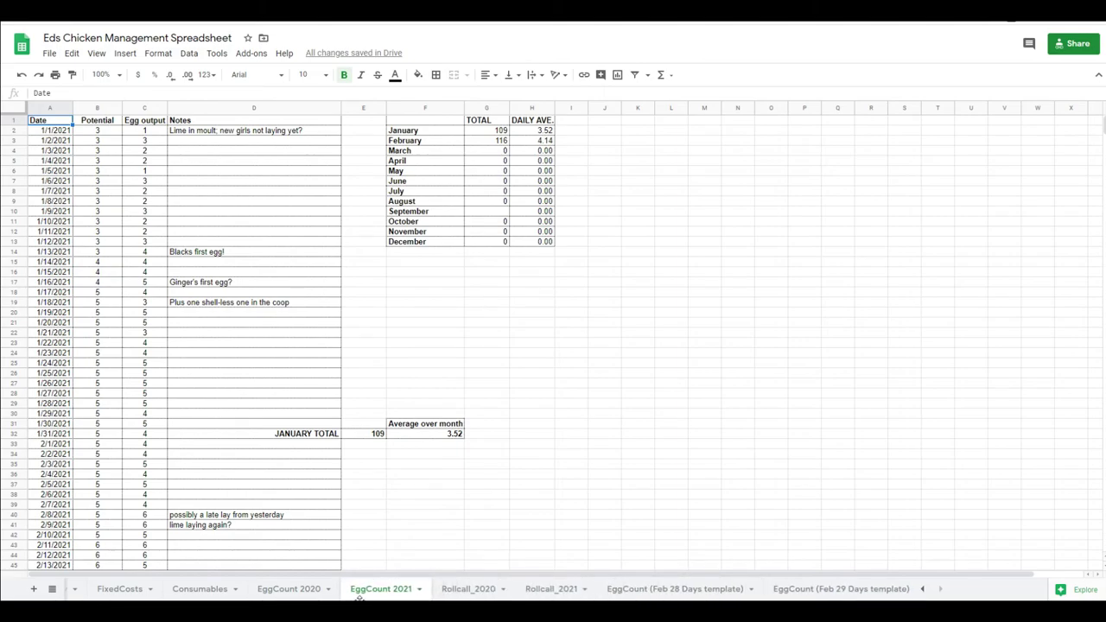
On the Summary sheet, inspect the chickens, laying and 2020 Total Eggs formulas.
click(76, 591)
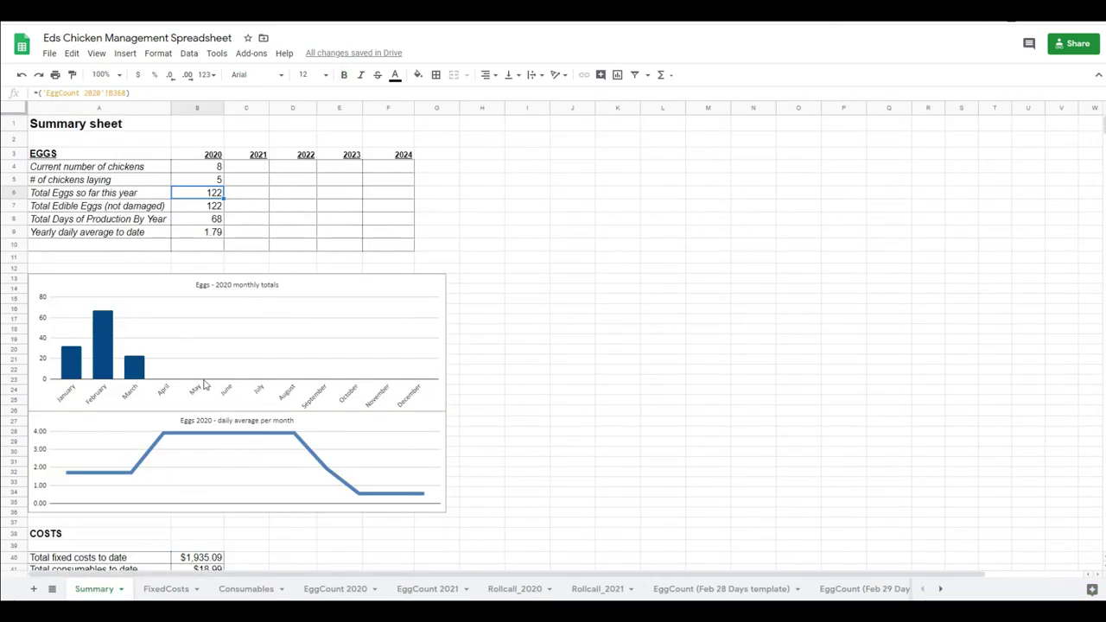
click(207, 170)
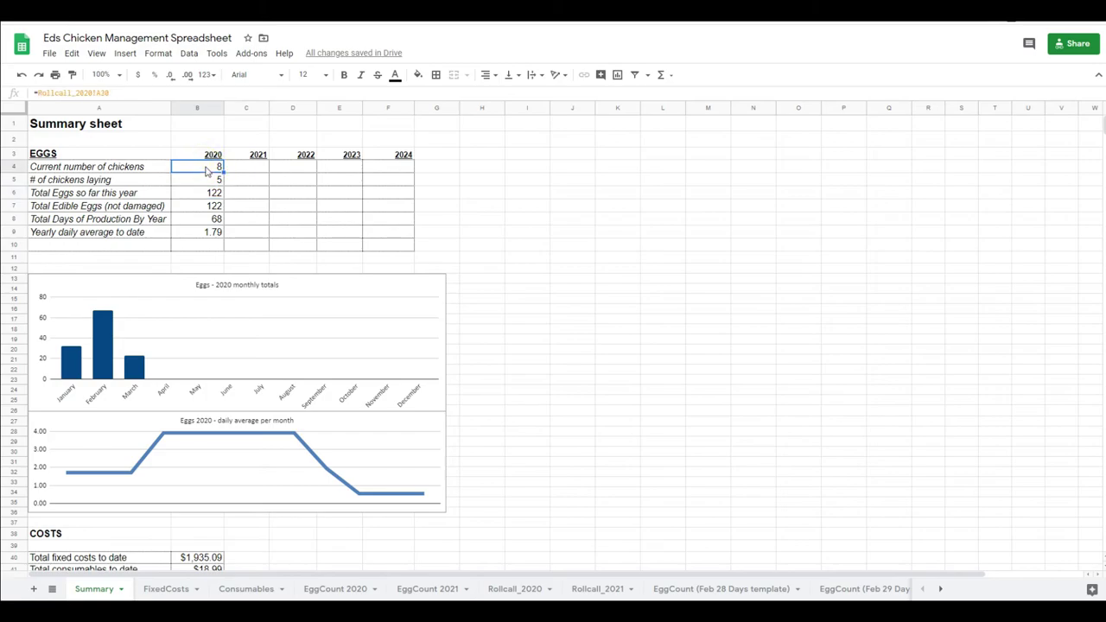
click(208, 179)
click(207, 195)
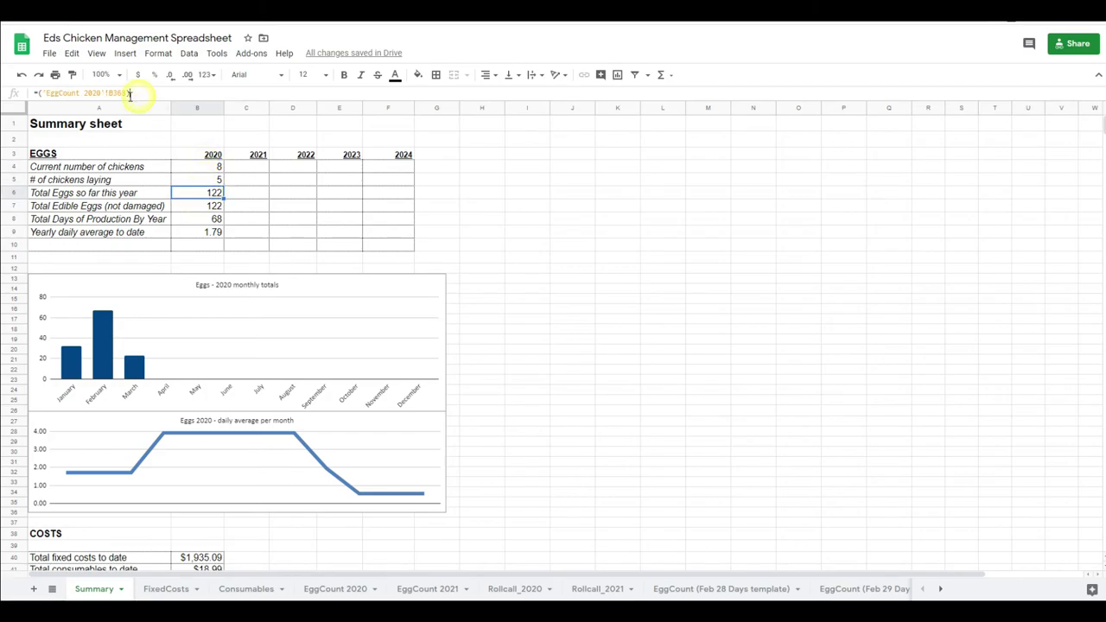
Copy the 2020 Total Eggs formula ='EggCount 2020'!B368 into the 2021 cell C6.
drag(138, 94, 63, 96)
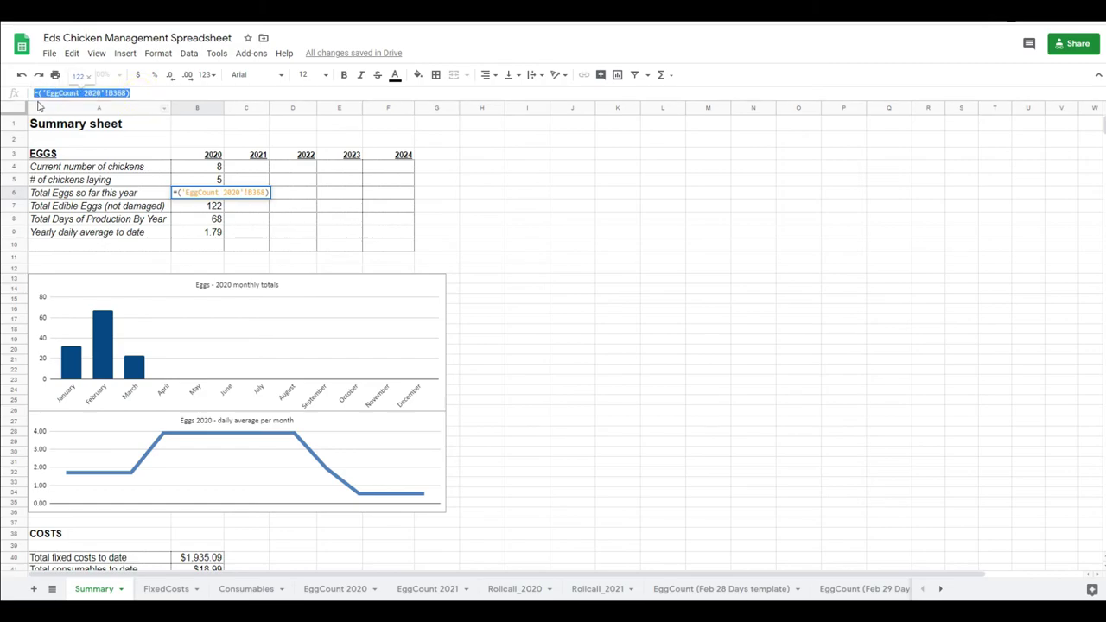
right_click(49, 97)
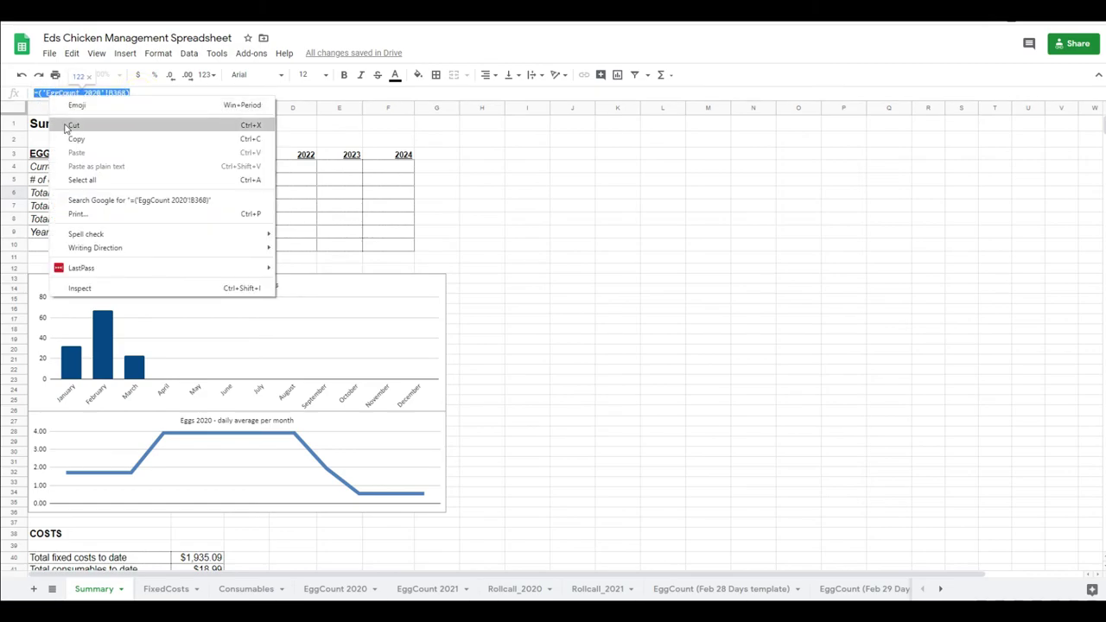
click(73, 139)
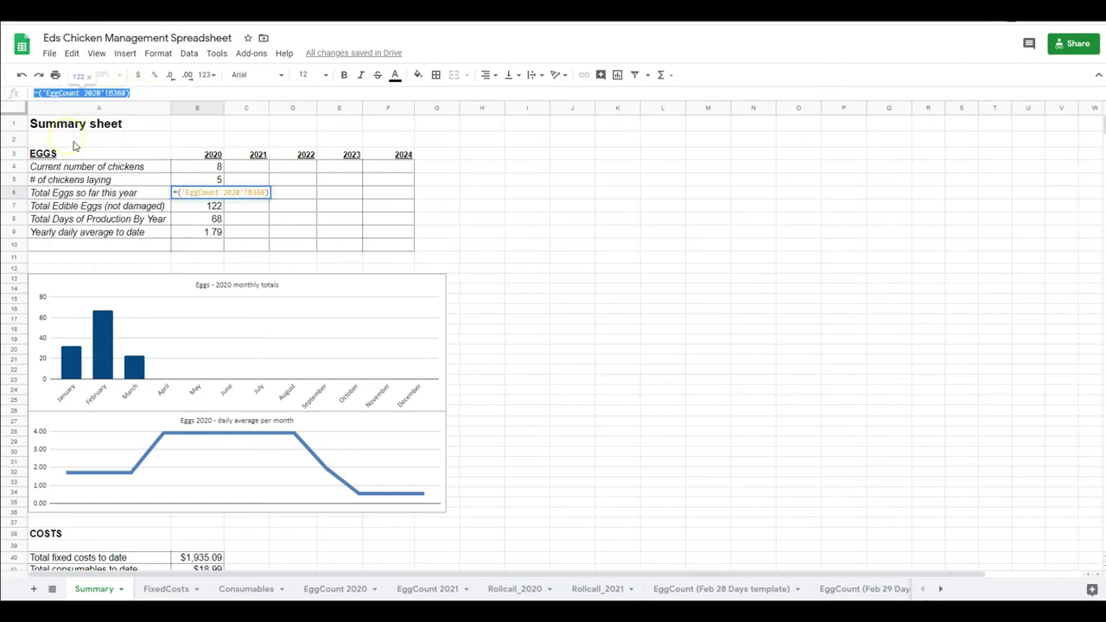
click(284, 203)
click(257, 199)
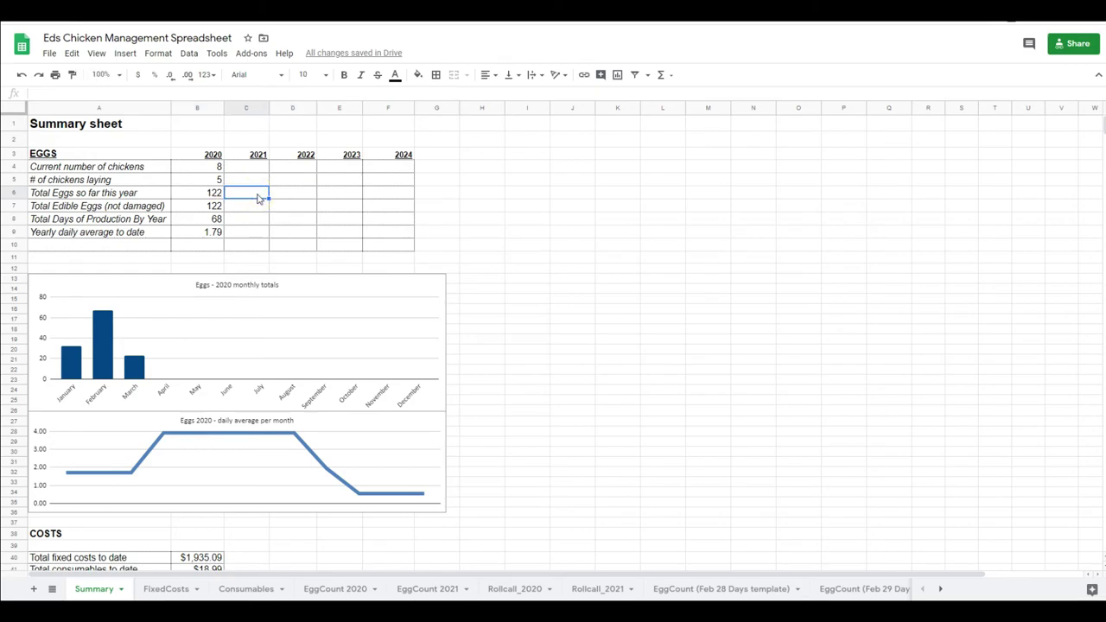
right_click(258, 198)
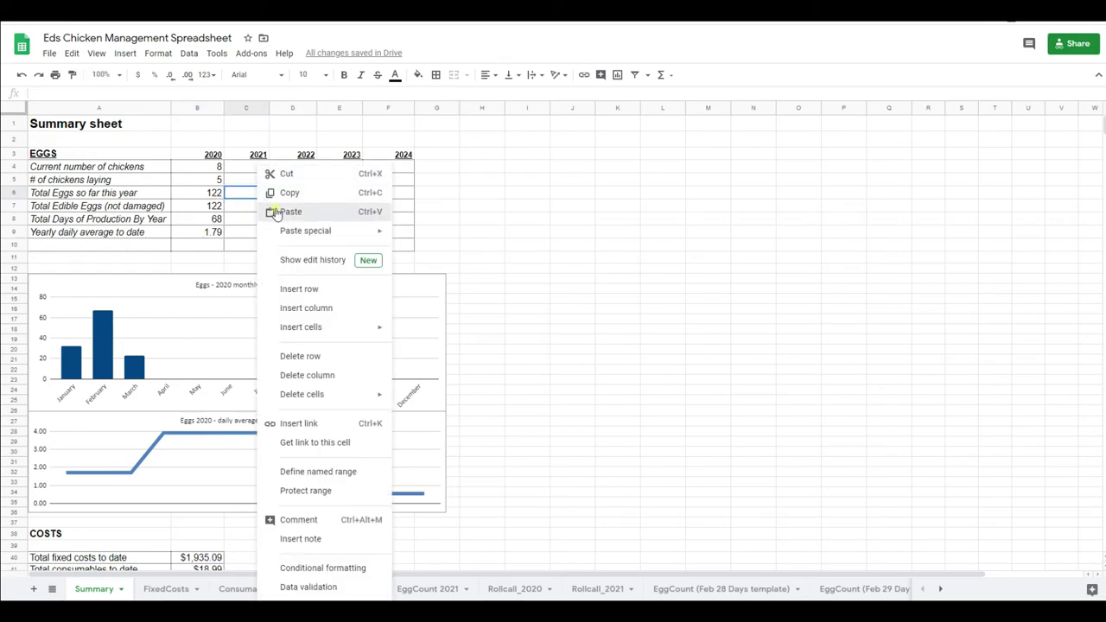
click(276, 212)
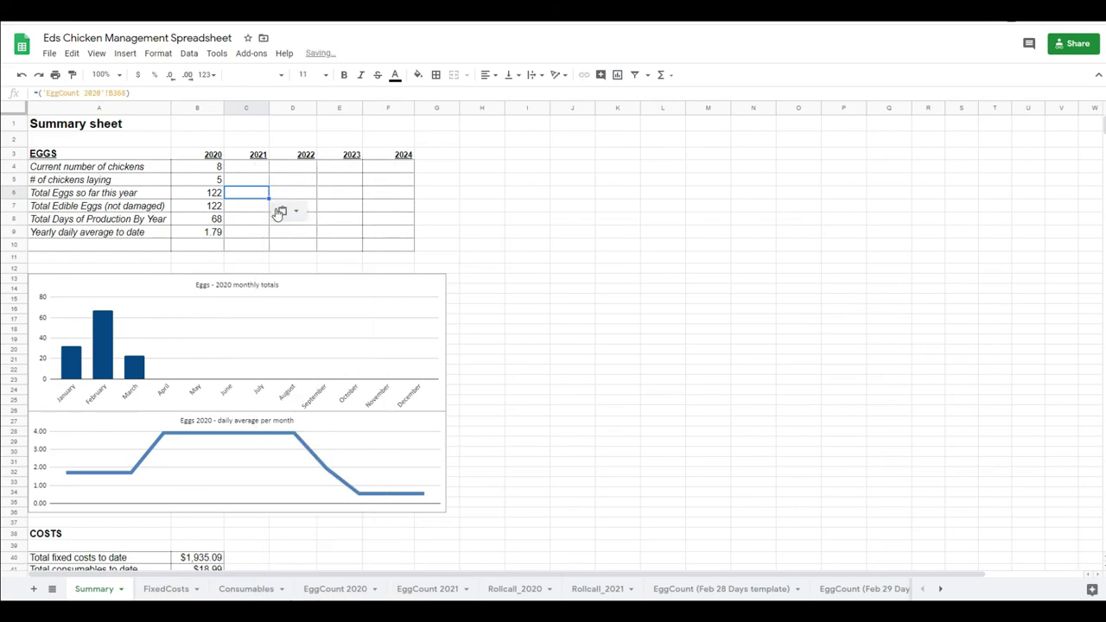
Delete the pasted formula so cell C6 is left empty.
click(100, 93)
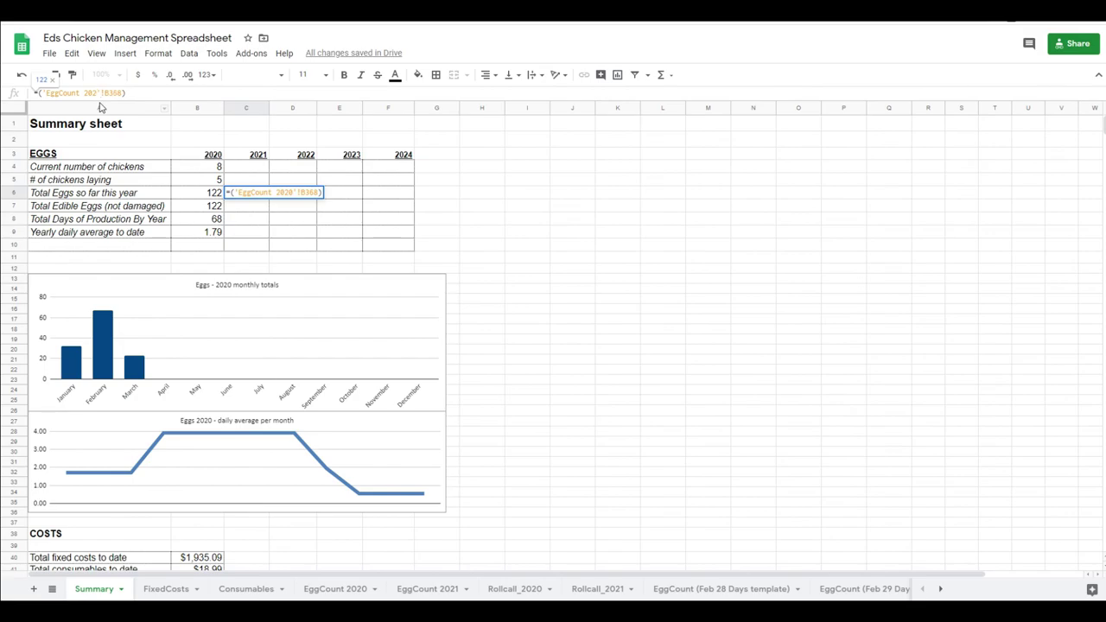
key(ctrl+a)
key(BackSpace)
key(Return)
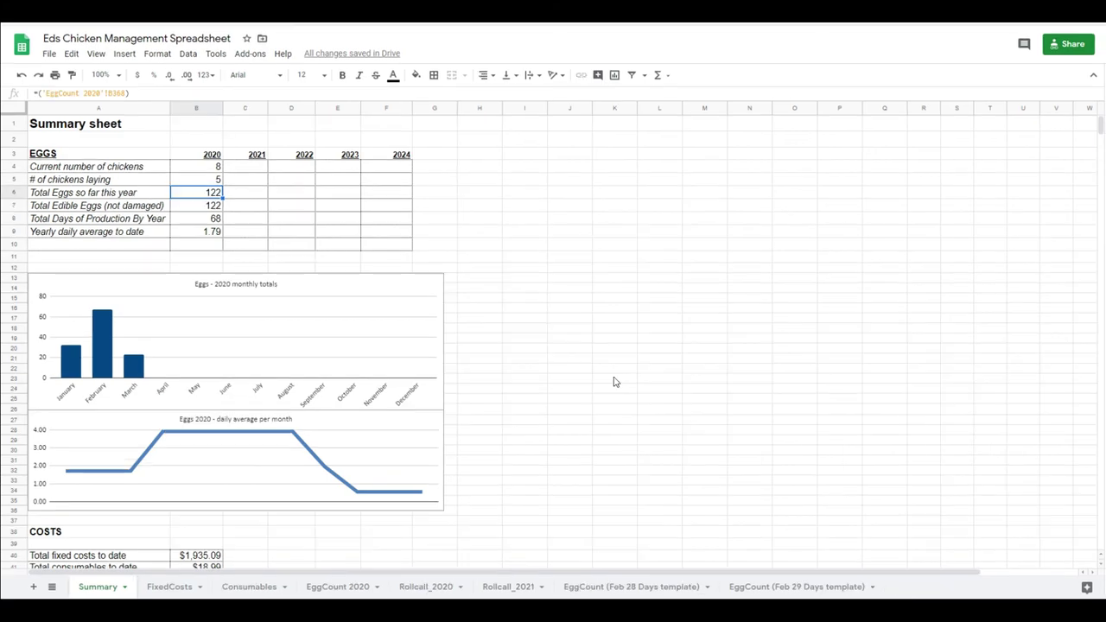
scroll(614, 382, down, 3)
scroll(614, 382, up, 3)
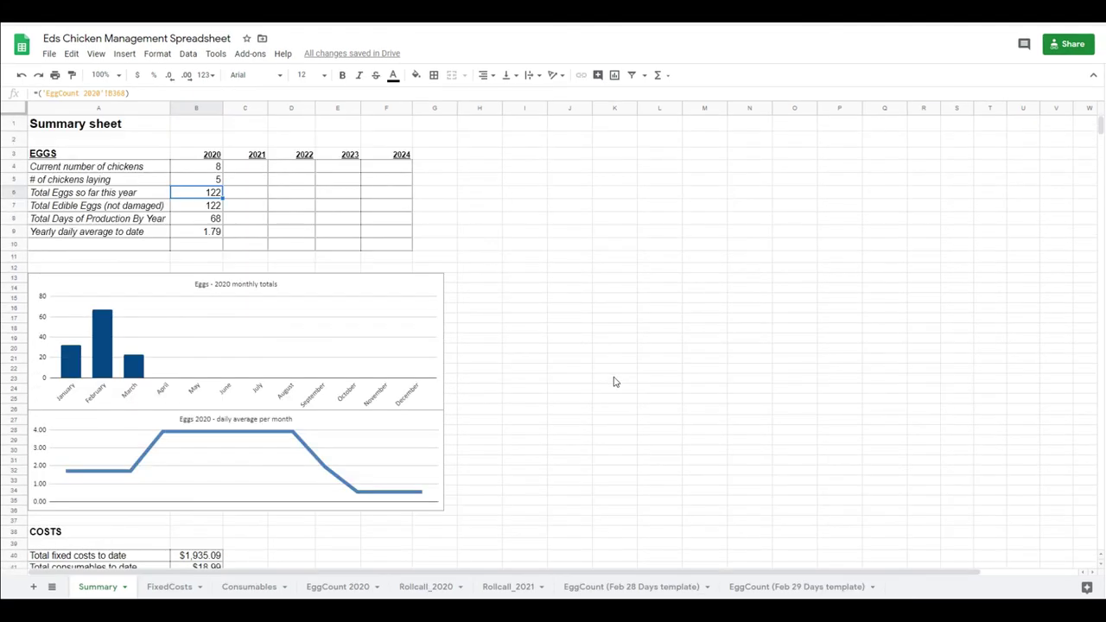